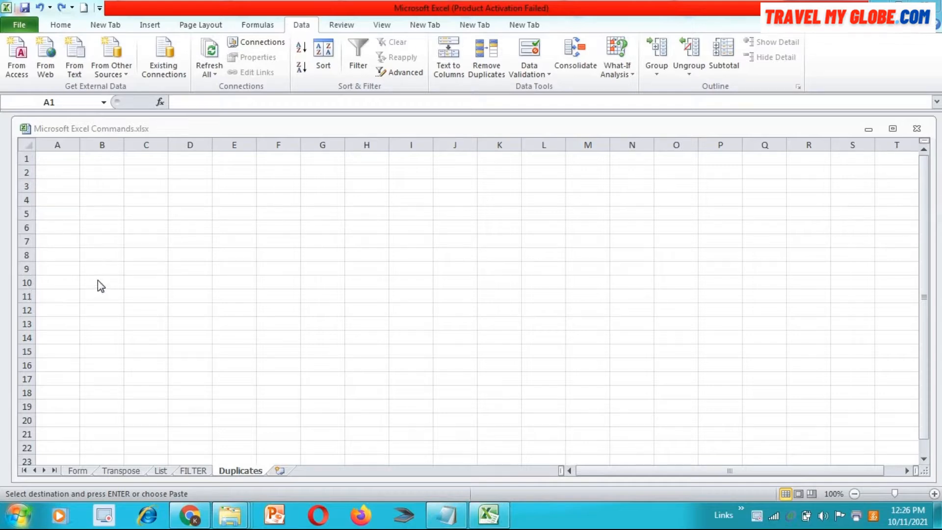
Enter the headers s.no, name, ADDRESS and FATHERS NAME in cells A1 to D1 of the Duplicates sheet
click(53, 163)
key(ctrl+v)
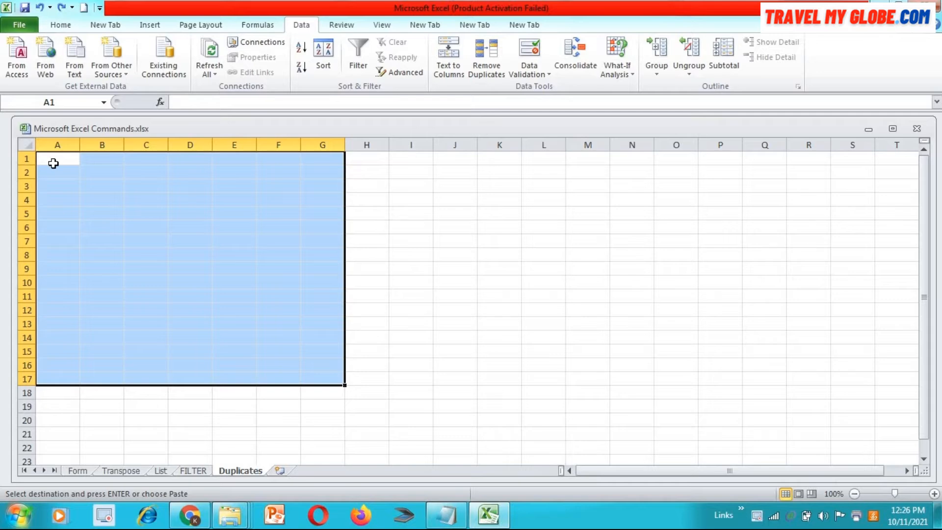
click(53, 163)
text(s.no)
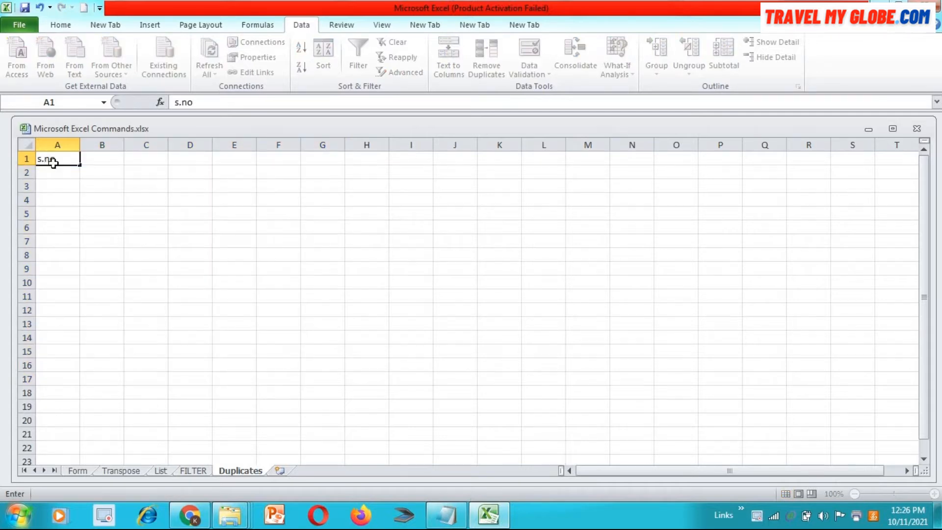
key(Tab)
text(name)
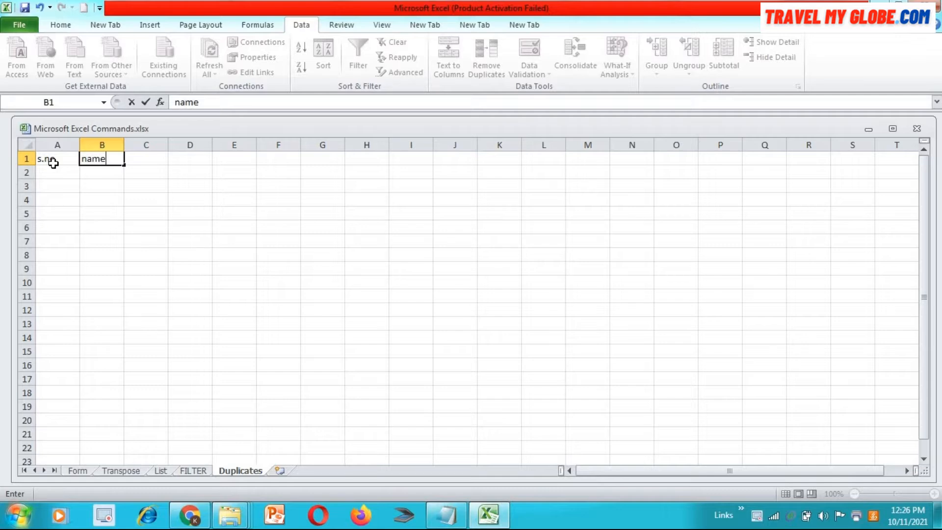
key(Tab)
text(ADDRESS)
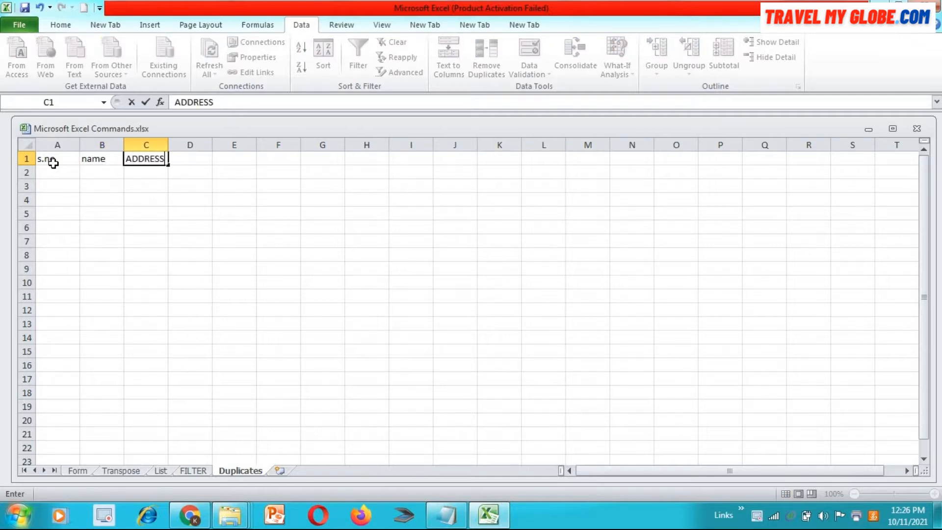
key(Tab)
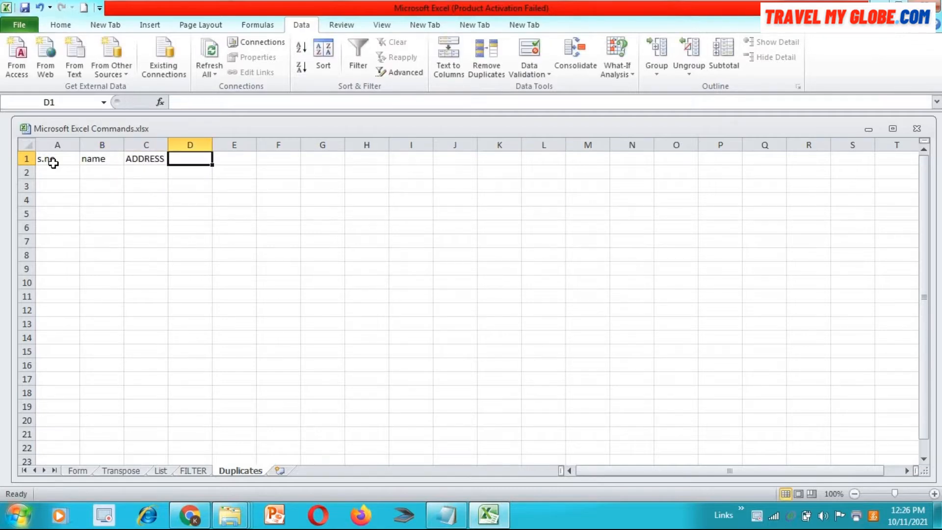
text(FATHERS NAME)
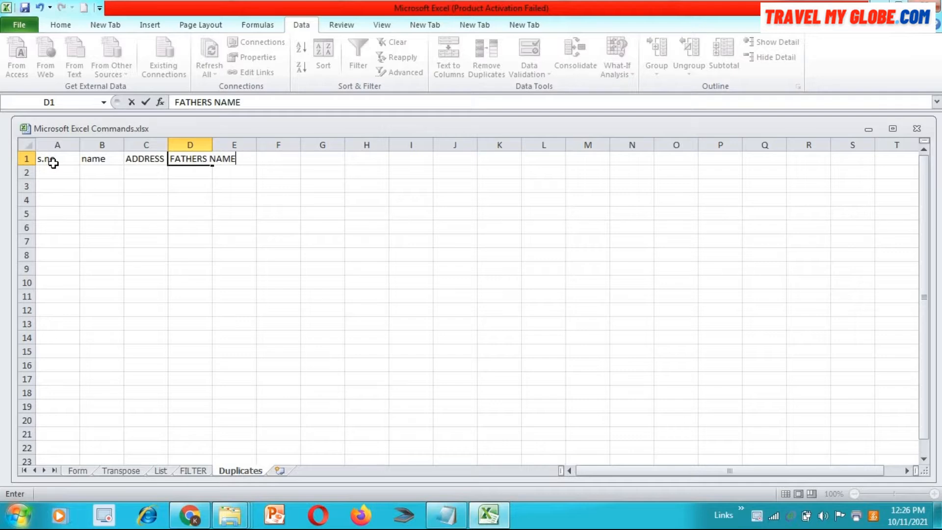
click(116, 183)
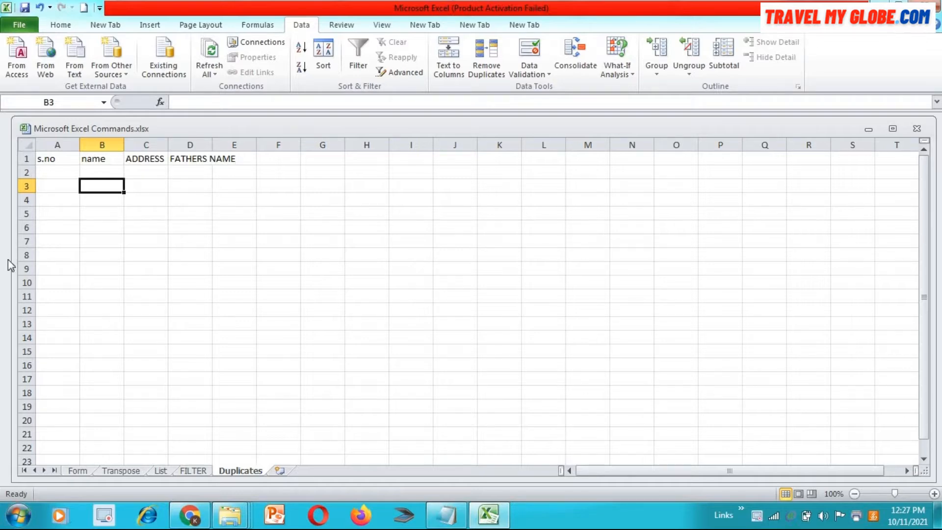
Widen column D so that the FATHERS NAME header fits inside it
click(190, 145)
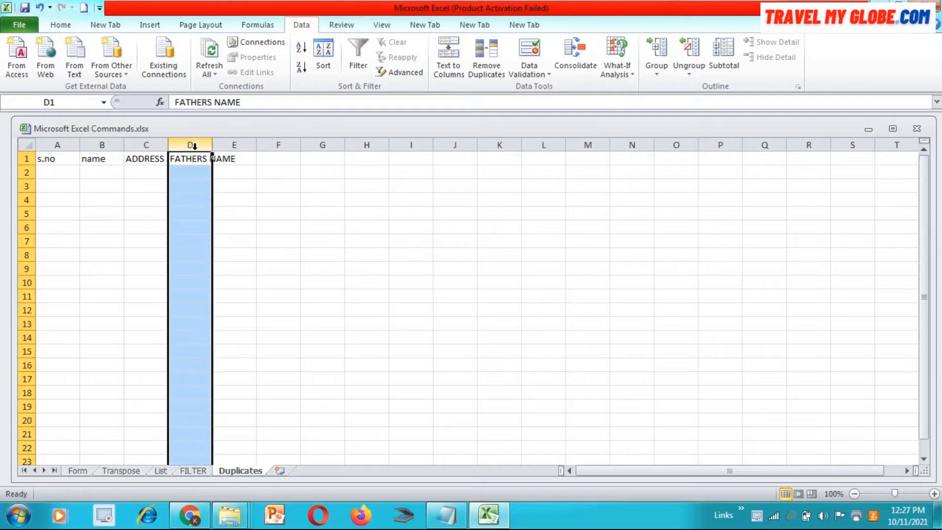
drag(209, 147, 238, 150)
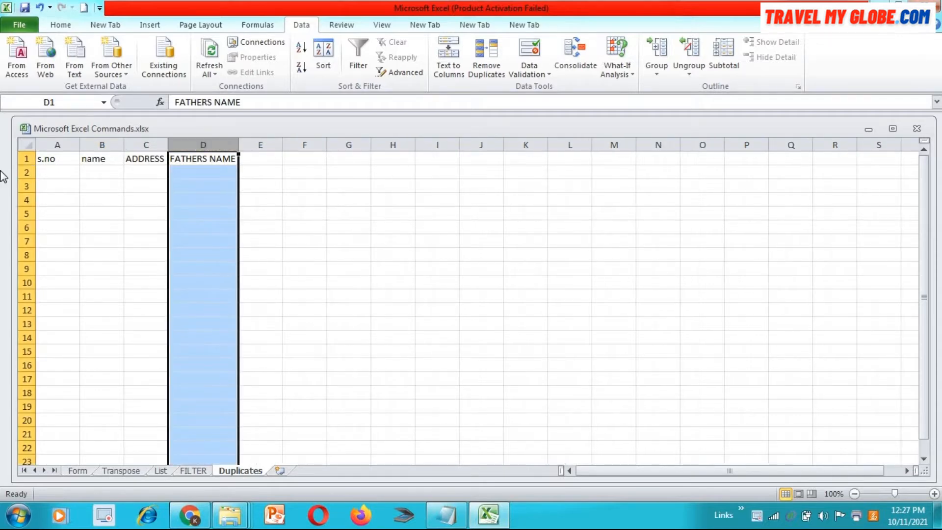
click(115, 176)
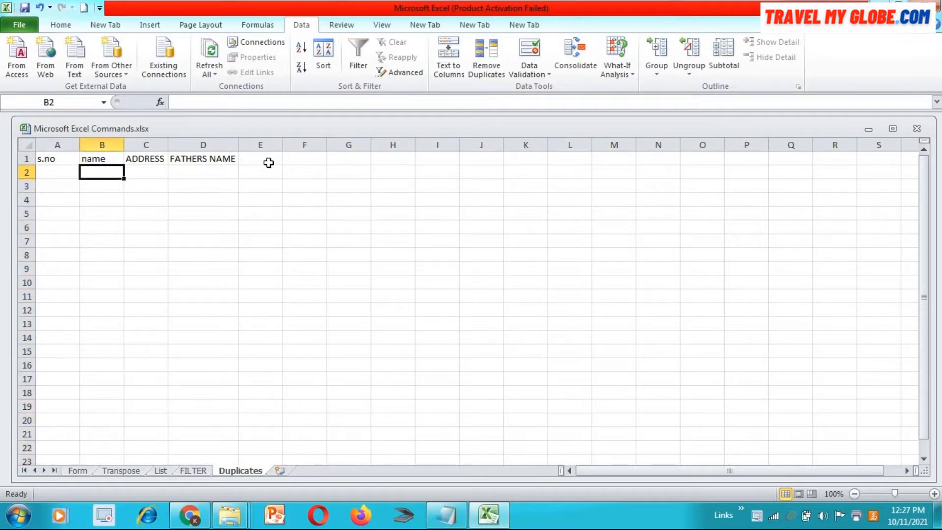
click(269, 163)
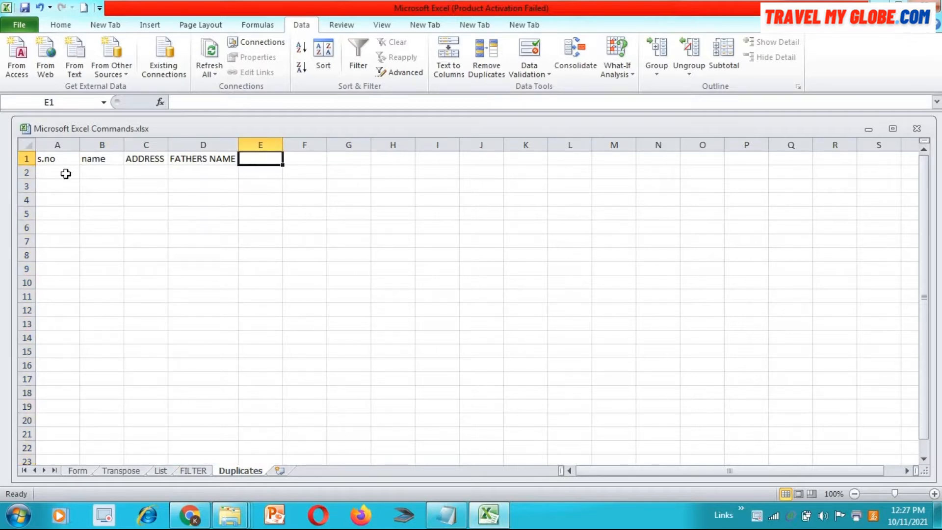
AutoFit the widths of columns A to D to their header text
drag(42, 145, 176, 156)
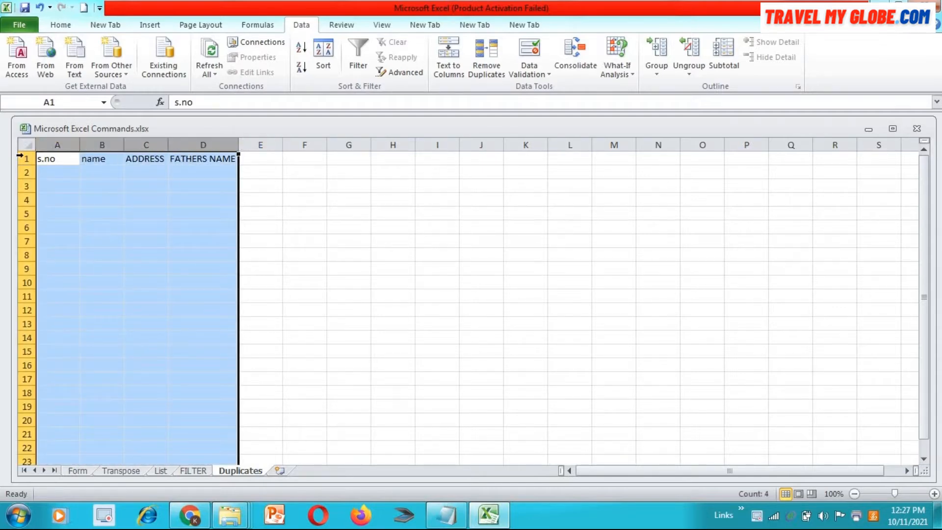
double_click(83, 145)
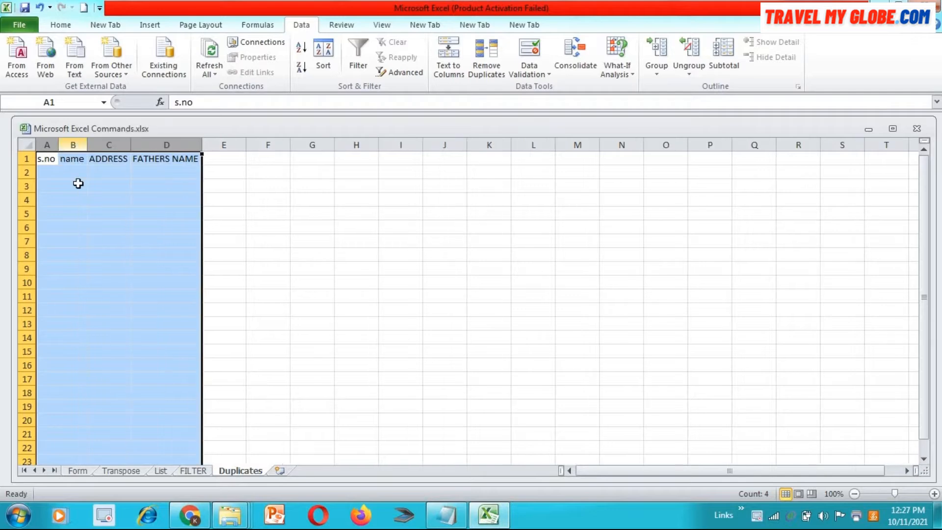
click(78, 202)
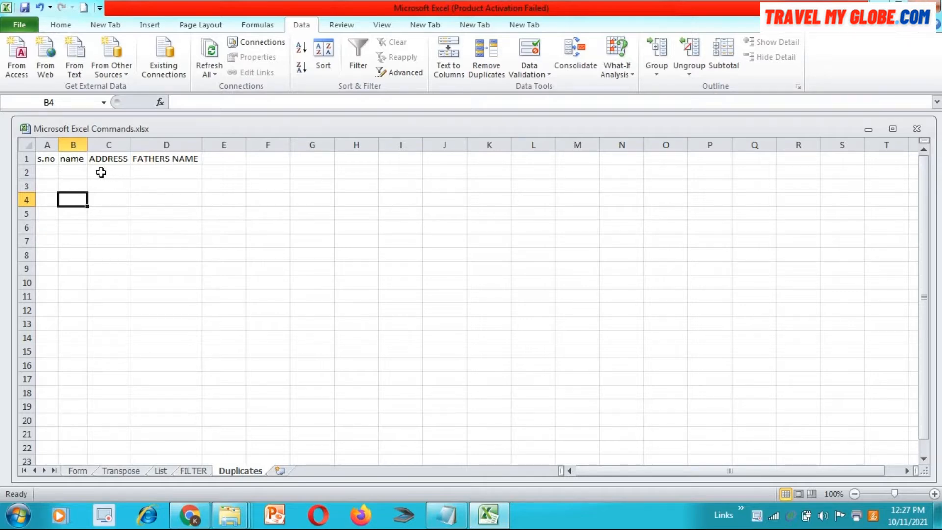
Clear the header text from cells A1 to E1
click(40, 162)
key(shift+Right)
key(shift+Right)
key(shift+Right)
key(shift+Right)
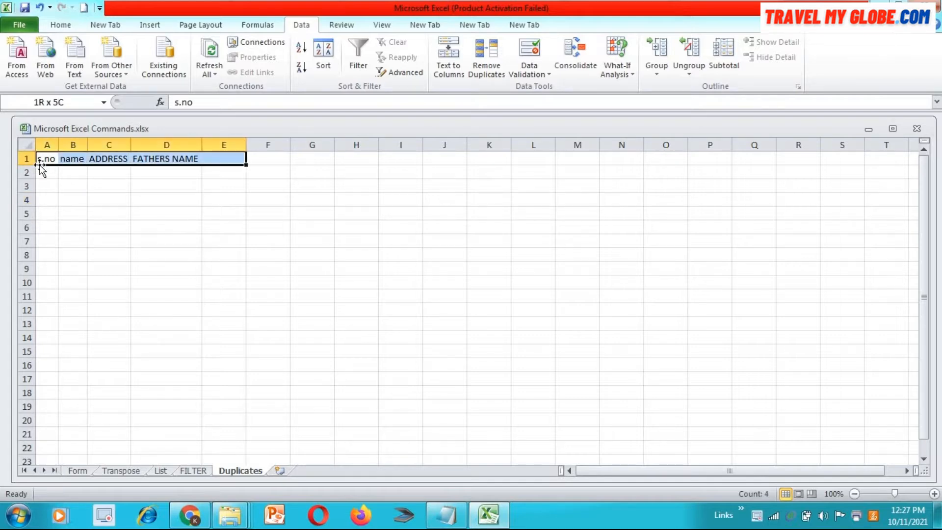
key(Delete)
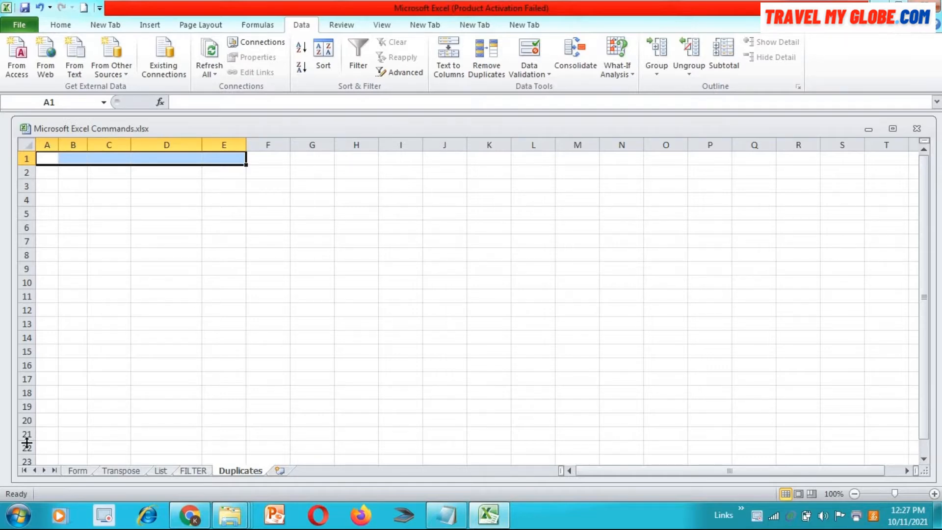
click(69, 174)
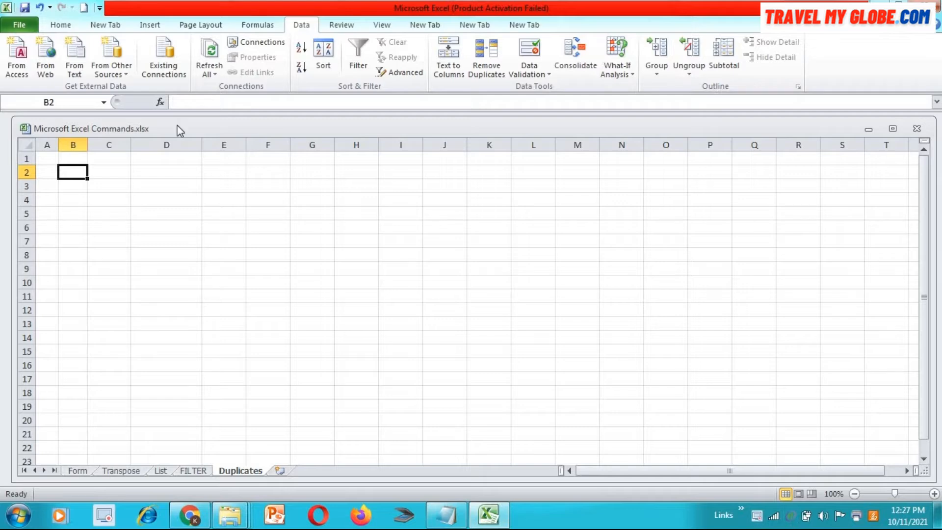
click(49, 171)
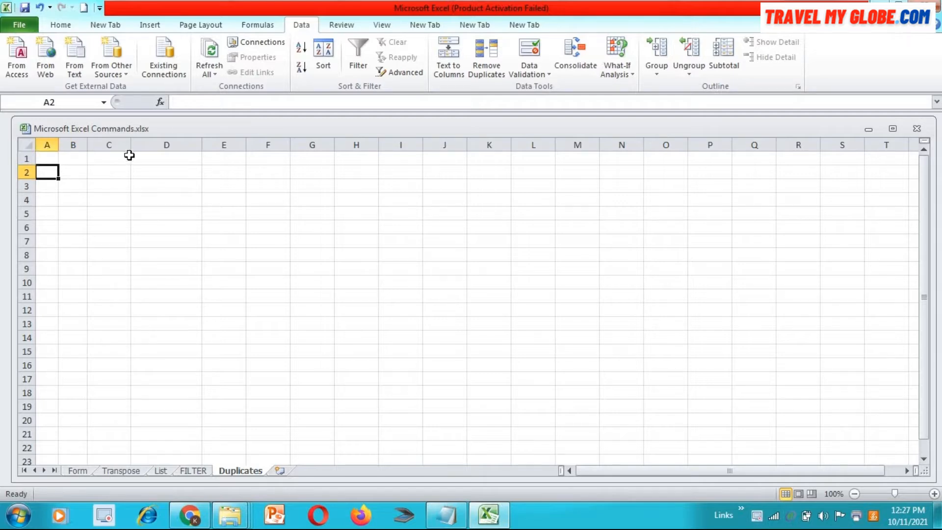
Copy the student table A1:G17 from the Form sheet and paste it into the Duplicates sheet starting at cell A1
click(38, 156)
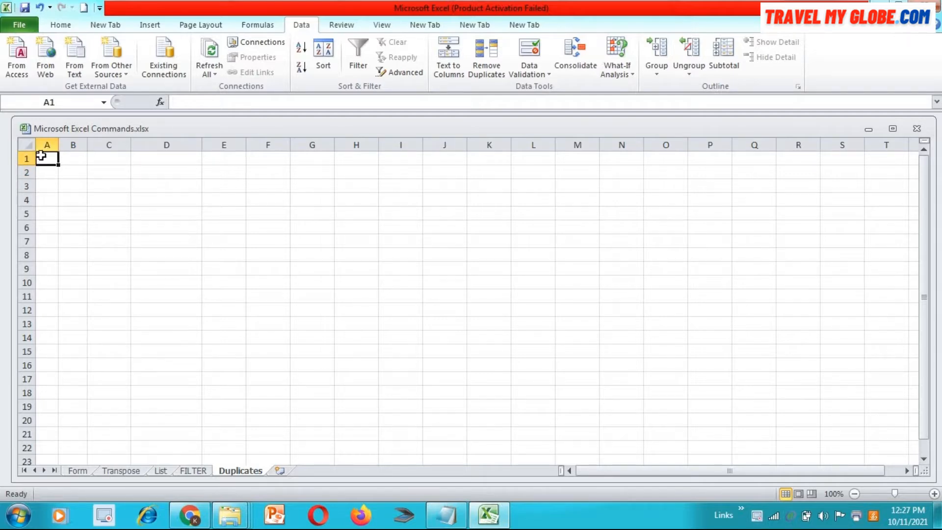
click(84, 471)
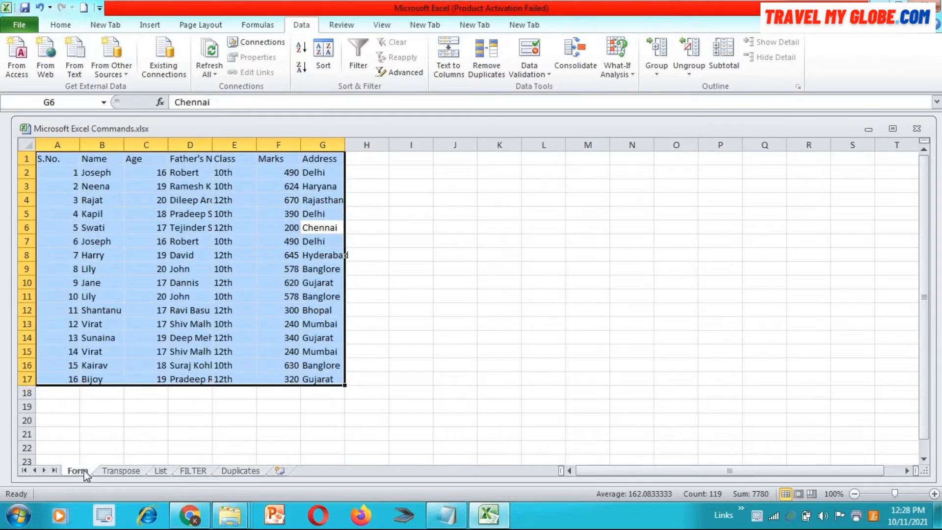
key(ctrl+c)
click(240, 471)
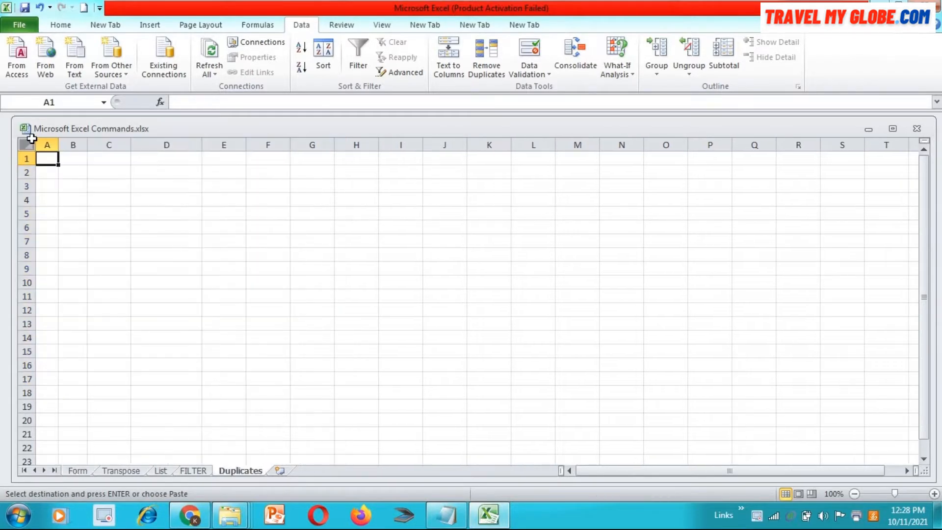
key(ctrl+v)
Widen the Name column of the pasted table slightly so that more of each name shows
click(98, 201)
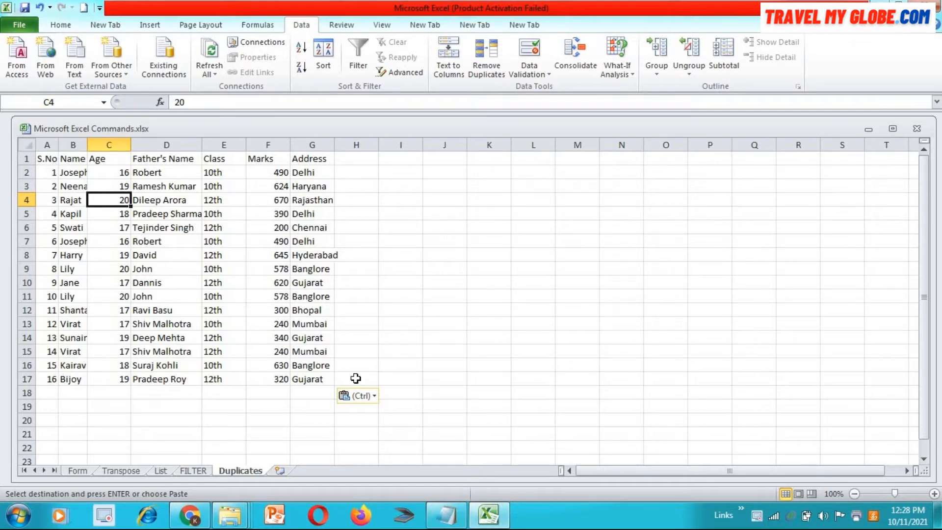
click(71, 171)
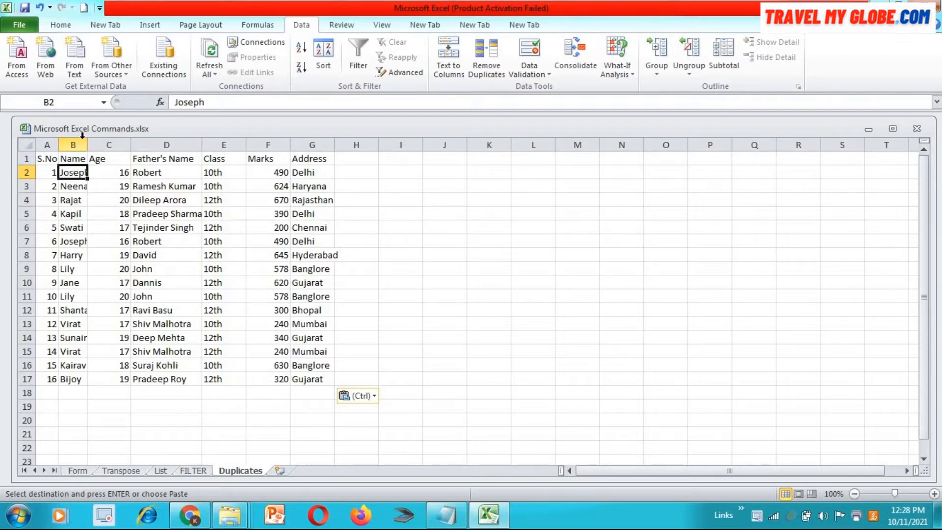
drag(86, 147, 95, 147)
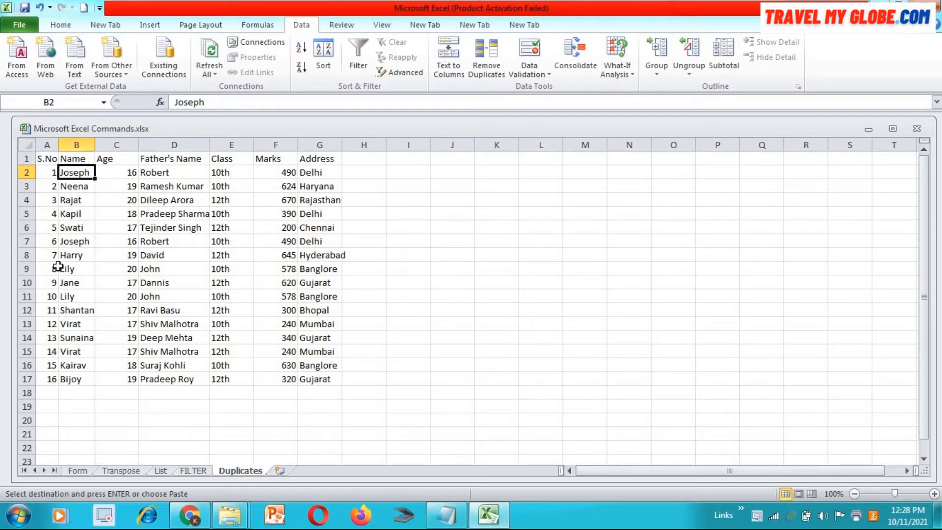
Examine the Name column for repeated records and view the row commands available for the first record
click(80, 273)
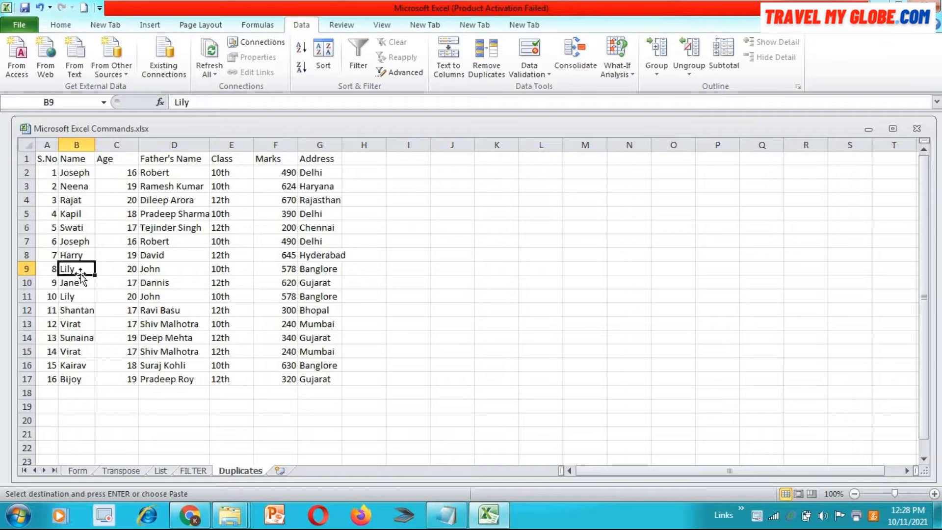
click(80, 304)
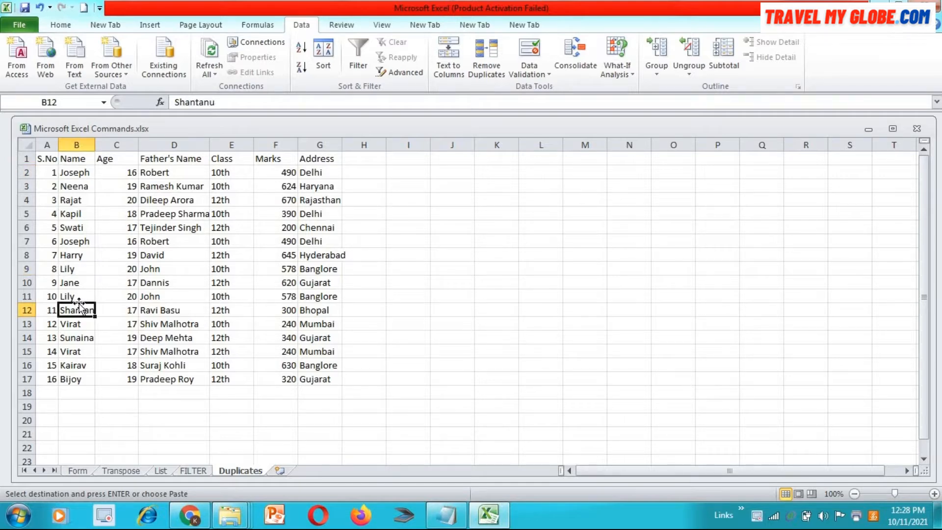
click(84, 326)
click(84, 364)
click(84, 352)
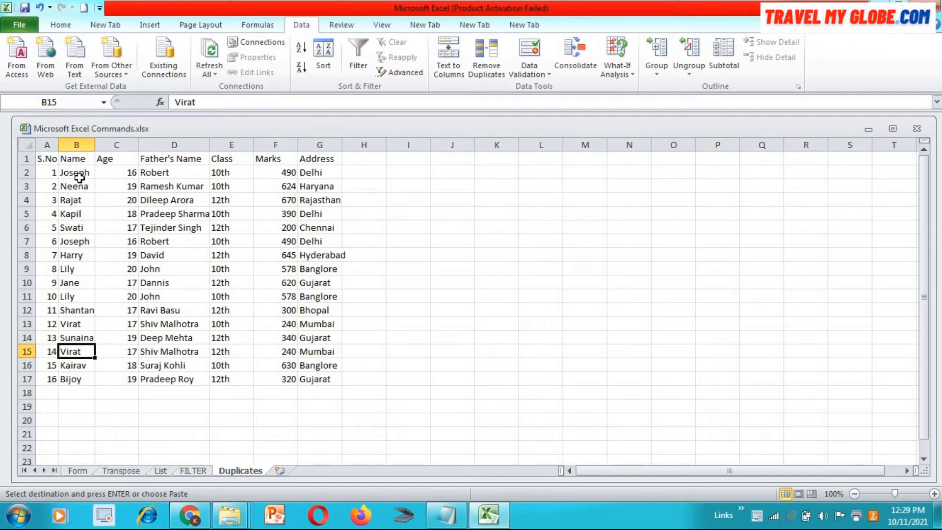
click(25, 172)
right_click(27, 173)
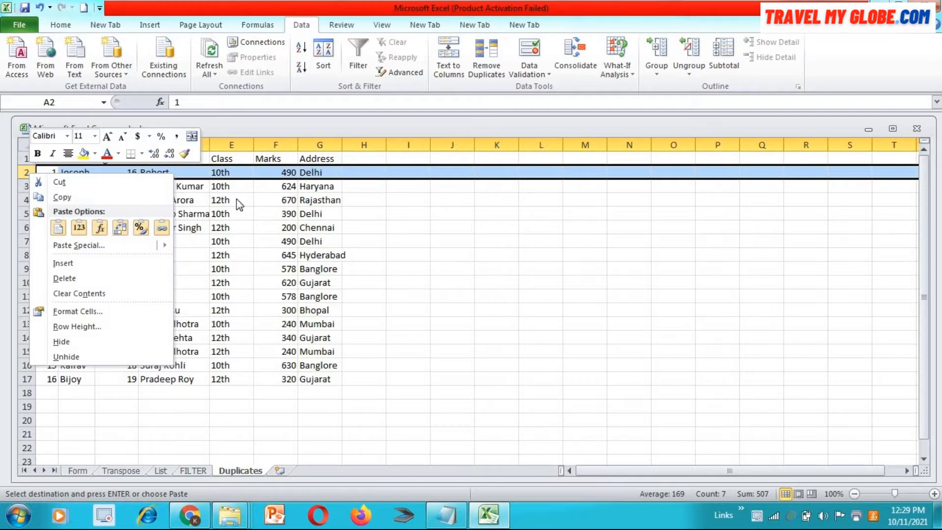
key(Escape)
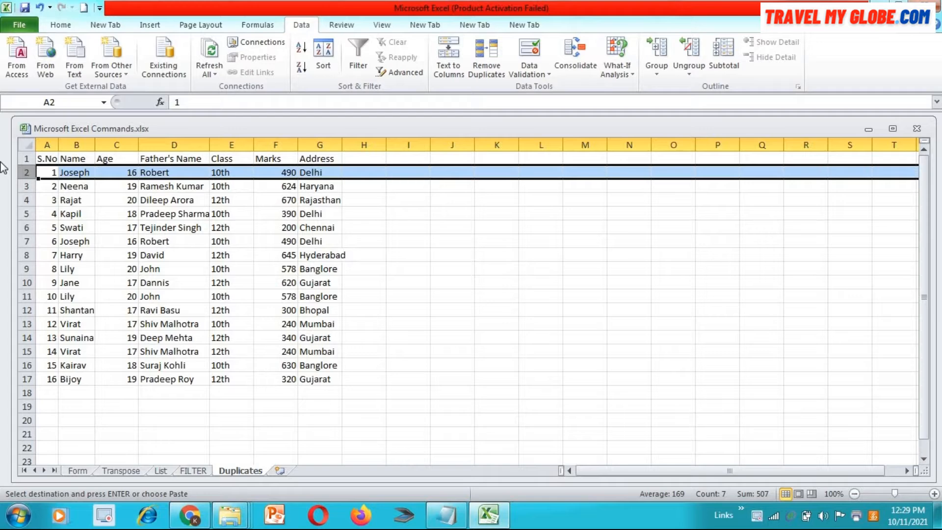
Remove duplicates from the table A1:G17, treating the first row as headers and comparing every column except S.No
drag(48, 157, 293, 378)
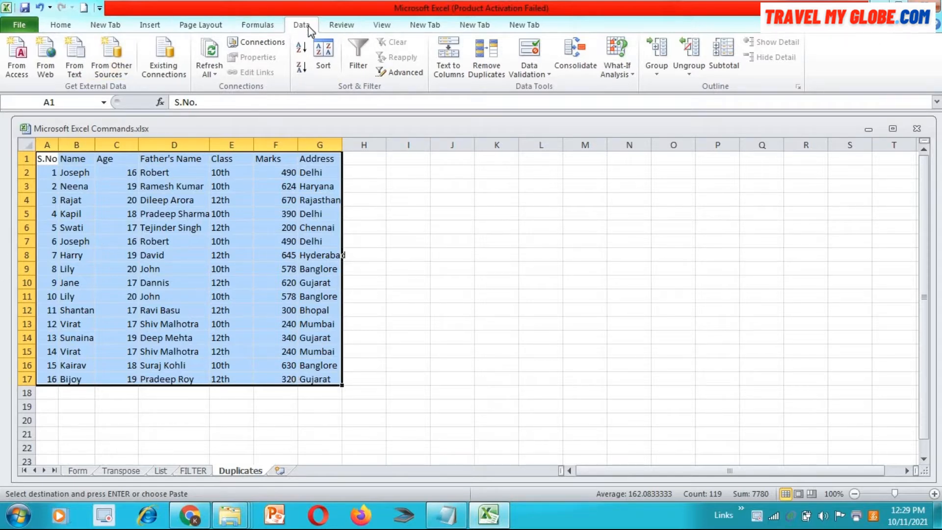
click(50, 28)
click(150, 27)
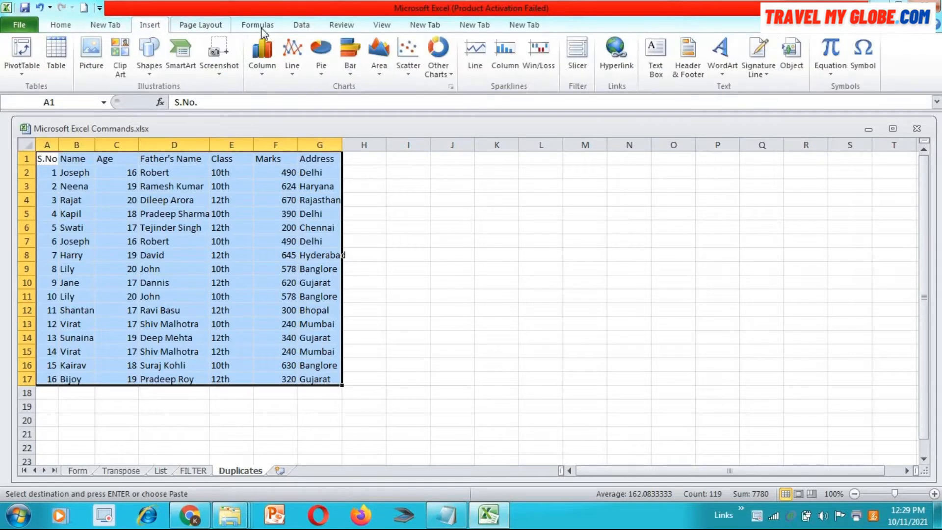
click(302, 26)
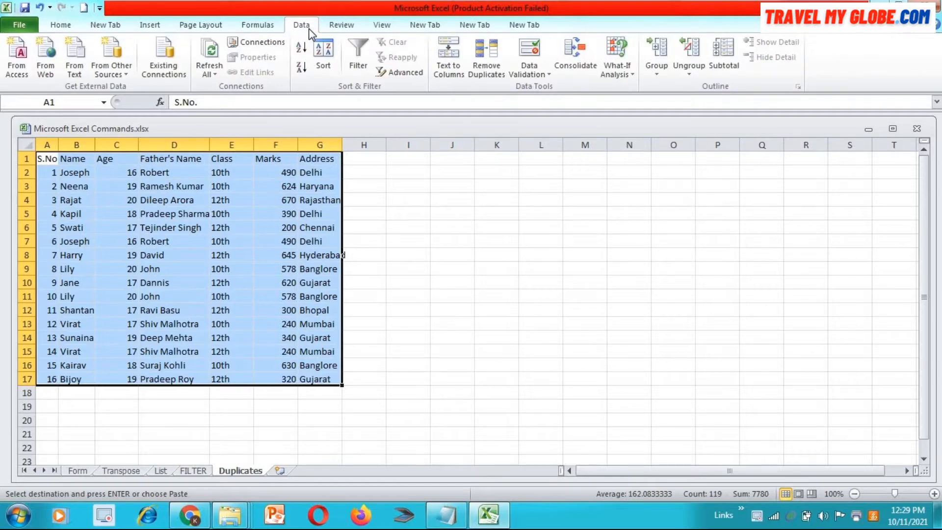
click(485, 59)
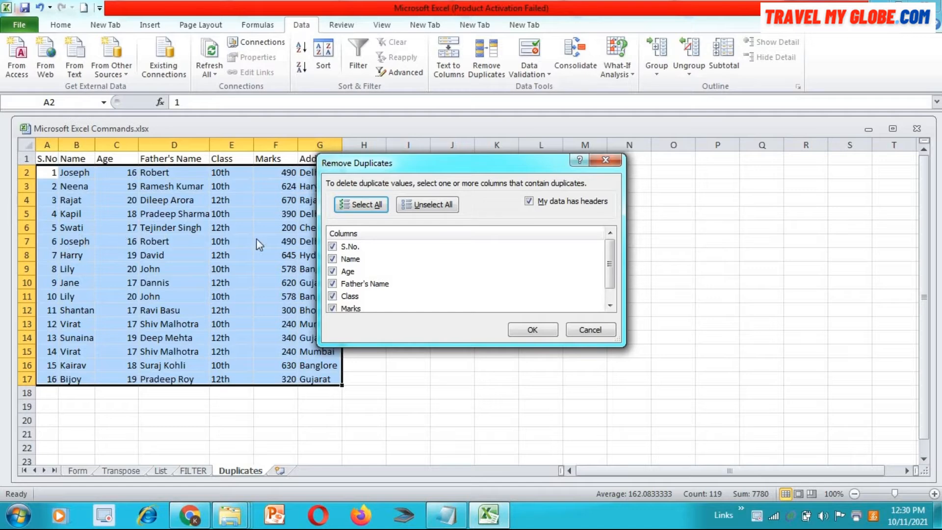
click(350, 247)
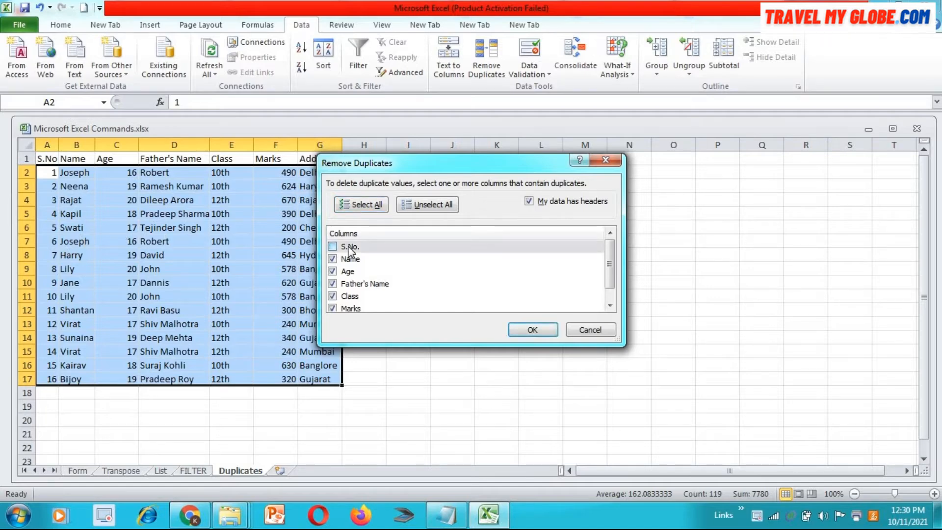
click(533, 331)
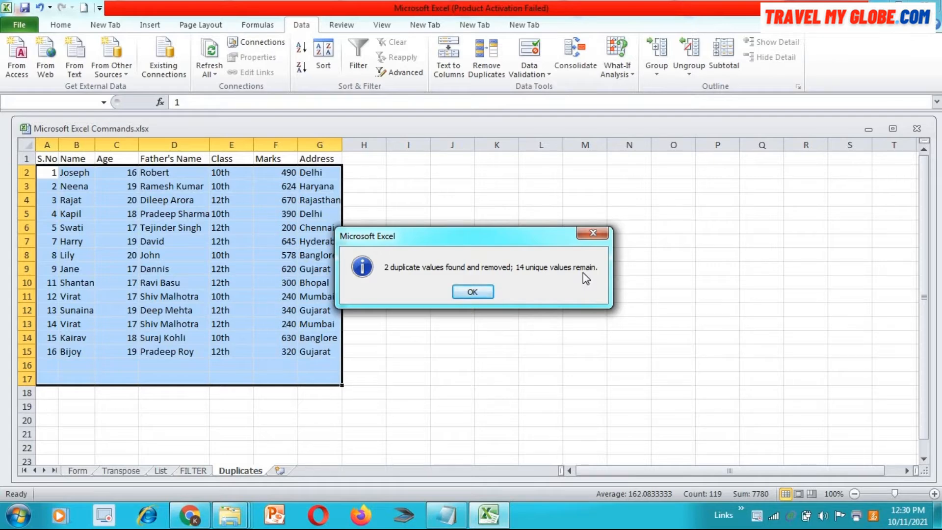
Dismiss the duplicate-removal report and undo the removal so all records of the student table are restored
click(473, 293)
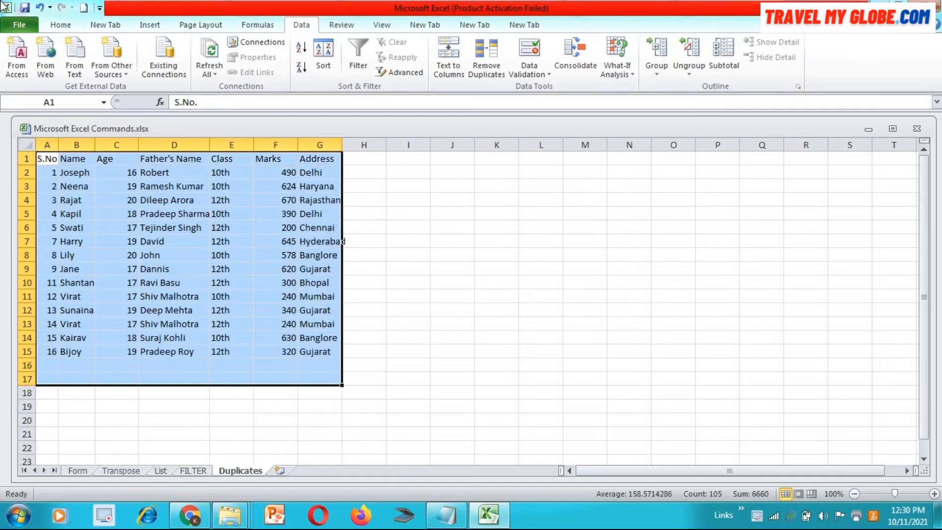
click(301, 253)
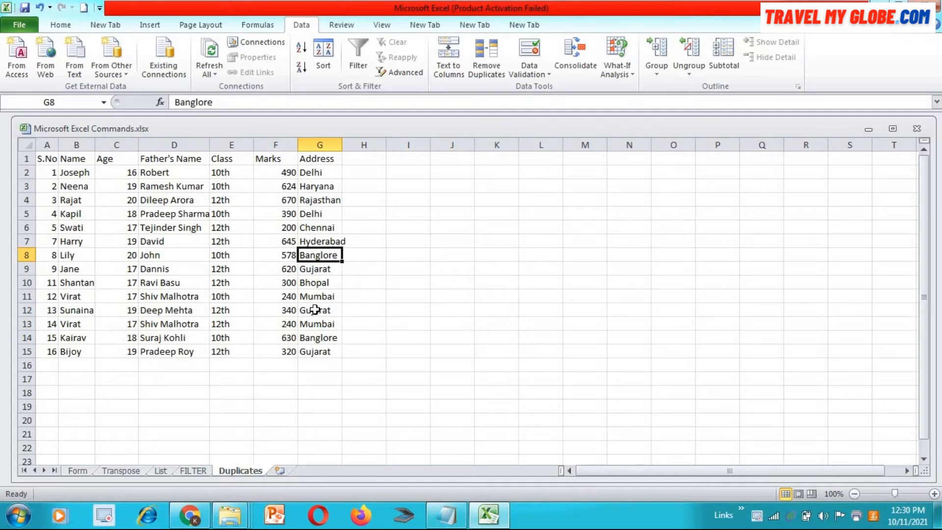
key(ctrl+Home)
key(ctrl+a)
key(ctrl+c)
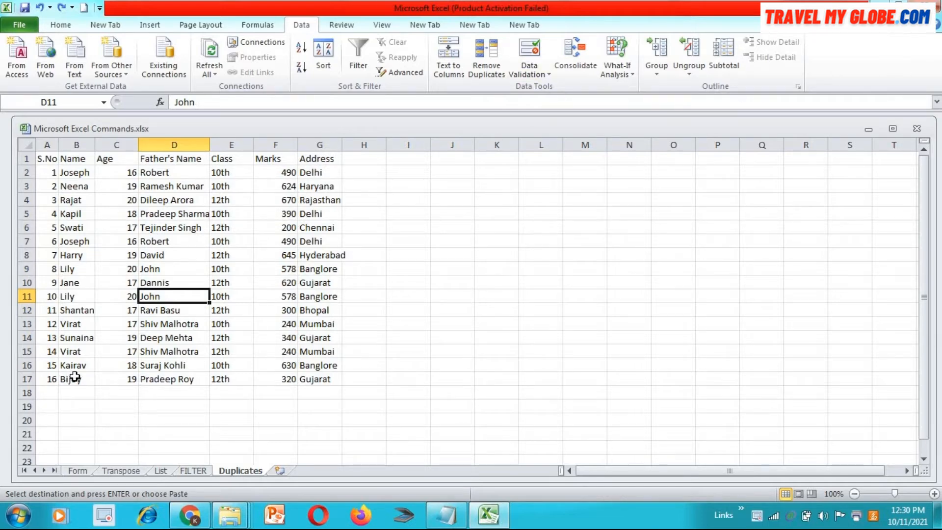
Examine the entries of the Address column, G2:G17, on the Duplicates sheet
drag(332, 172, 326, 378)
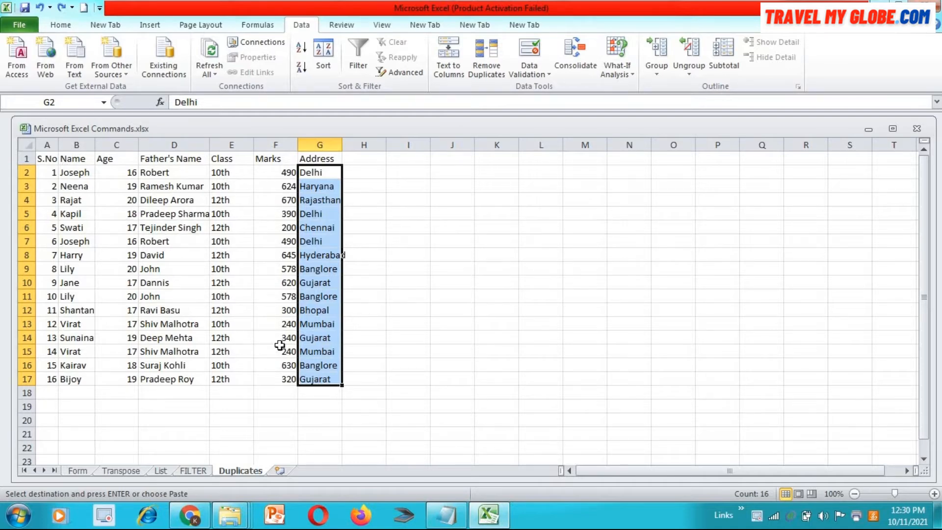
click(321, 206)
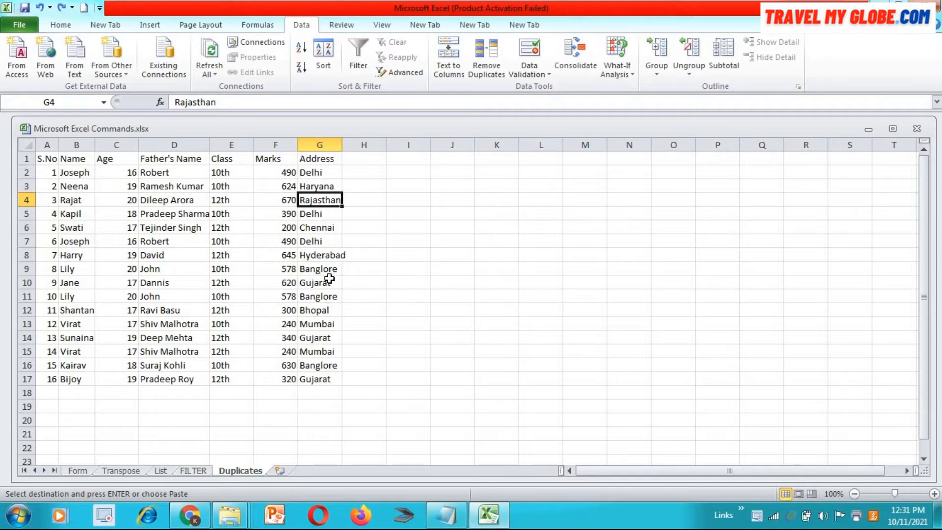
drag(325, 175, 326, 224)
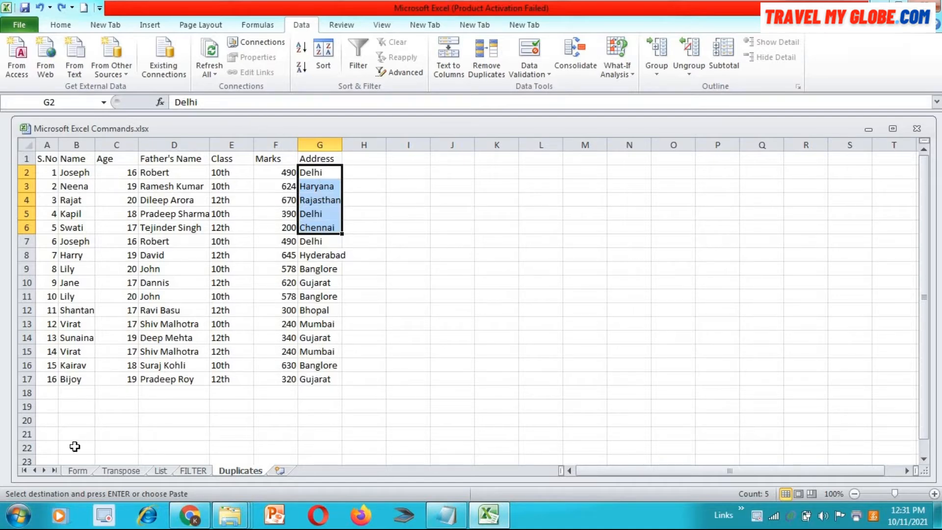
Autofit columns A to G of the student table on the List sheet to their contents
click(161, 470)
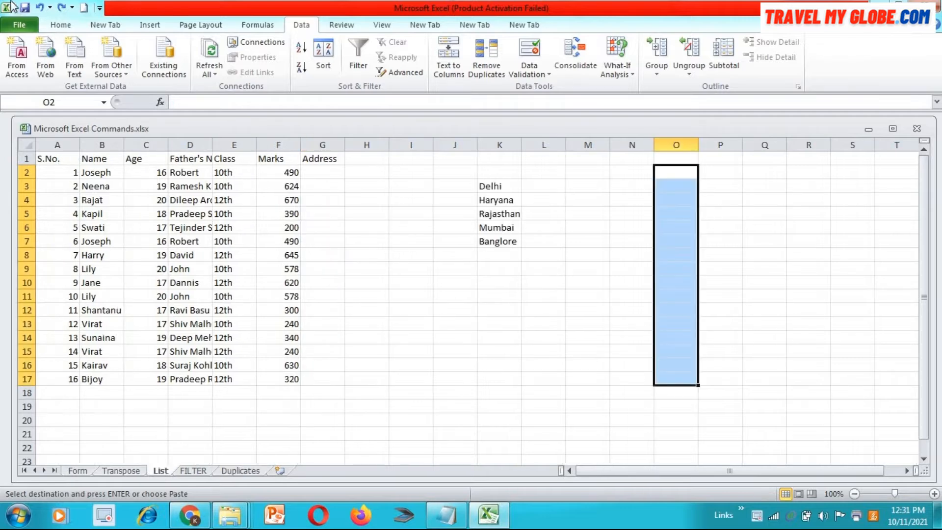
click(104, 170)
key(Up)
key(Left)
key(Right)
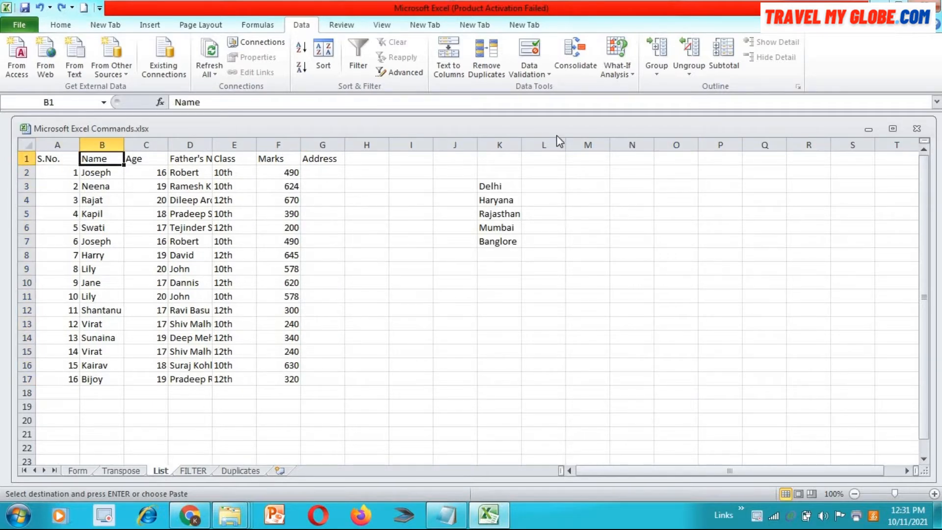
key(Right)
key(Right)
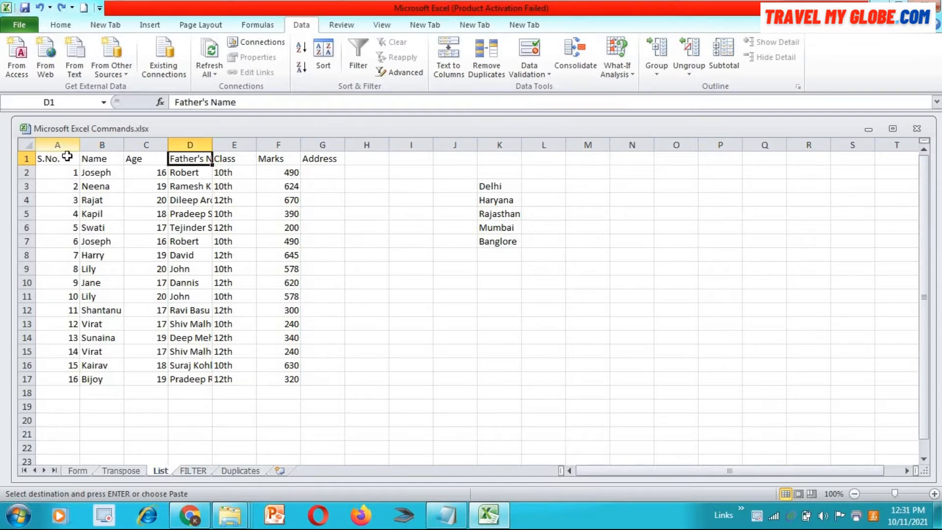
click(73, 141)
drag(73, 141, 321, 143)
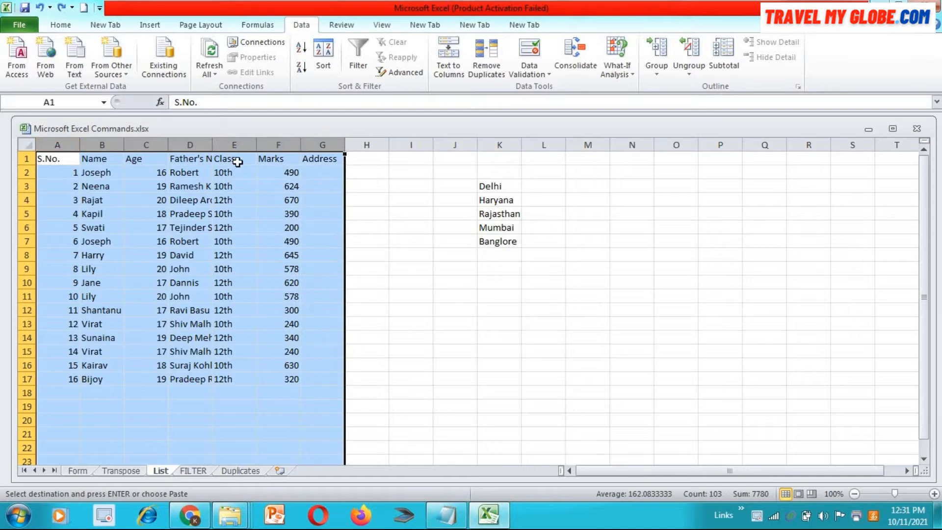
double_click(79, 142)
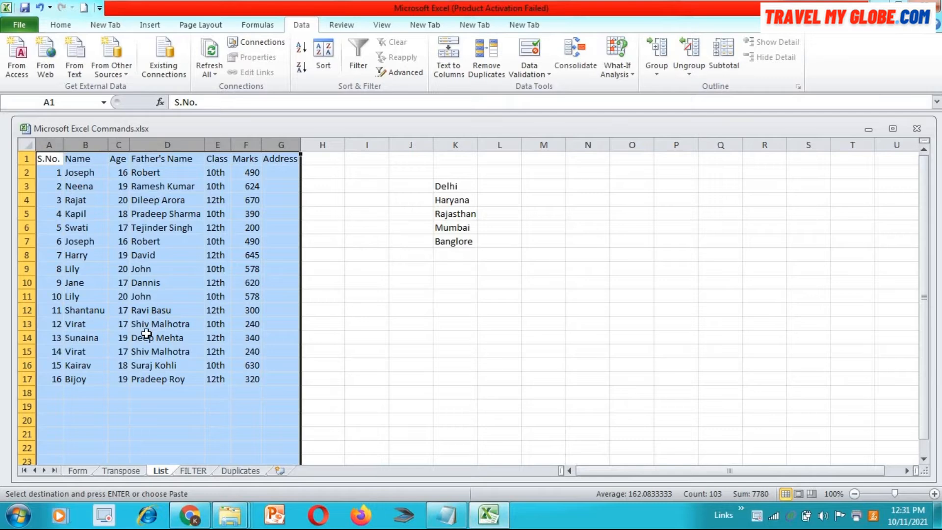
Apply data validation to the Address cells G1:G17, allowing a List with the source =$K$3:$K$7
click(319, 186)
click(295, 172)
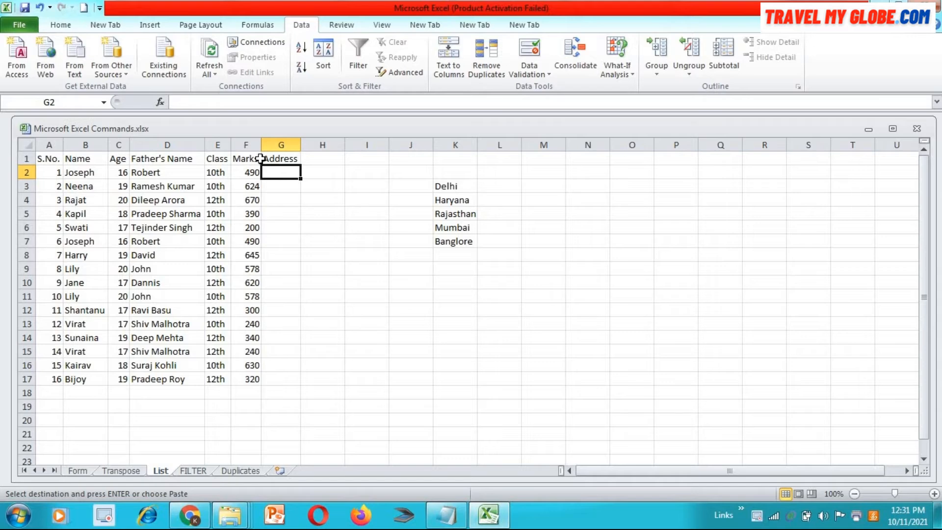
drag(274, 155, 270, 381)
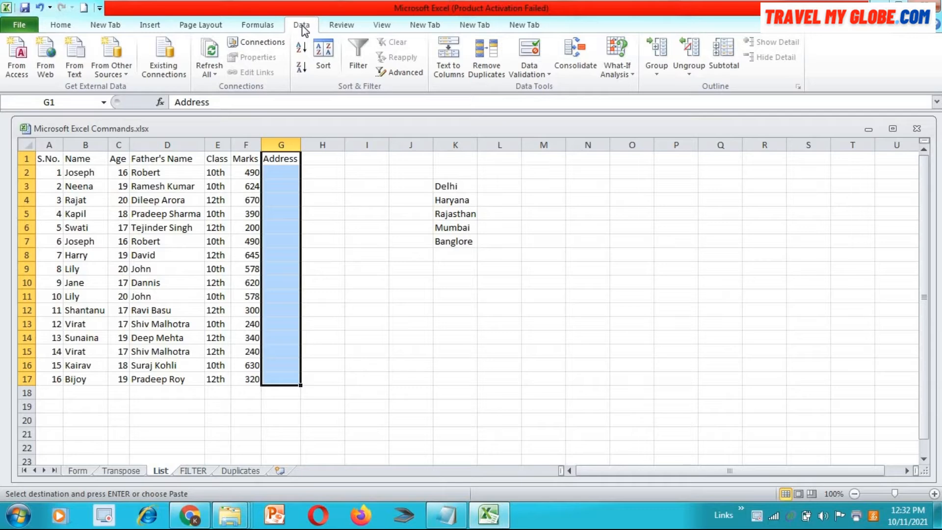
click(534, 70)
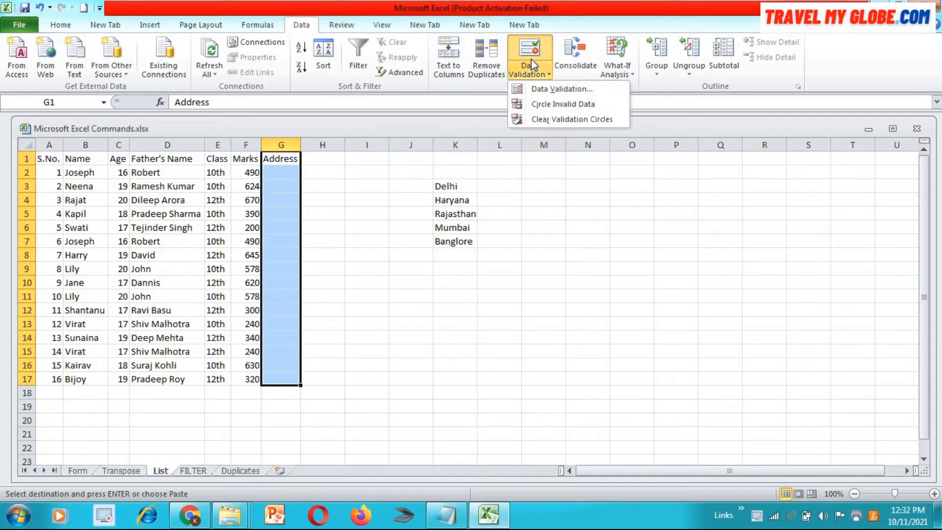
click(533, 49)
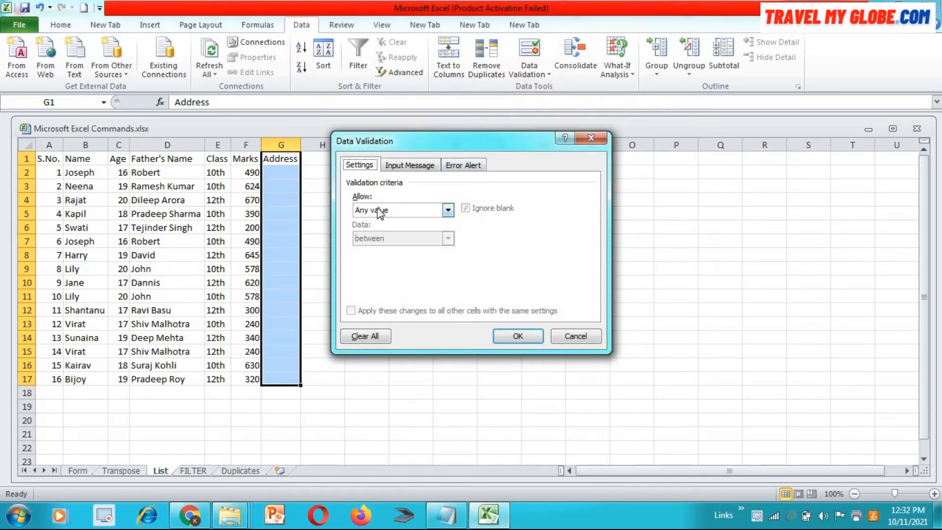
click(447, 210)
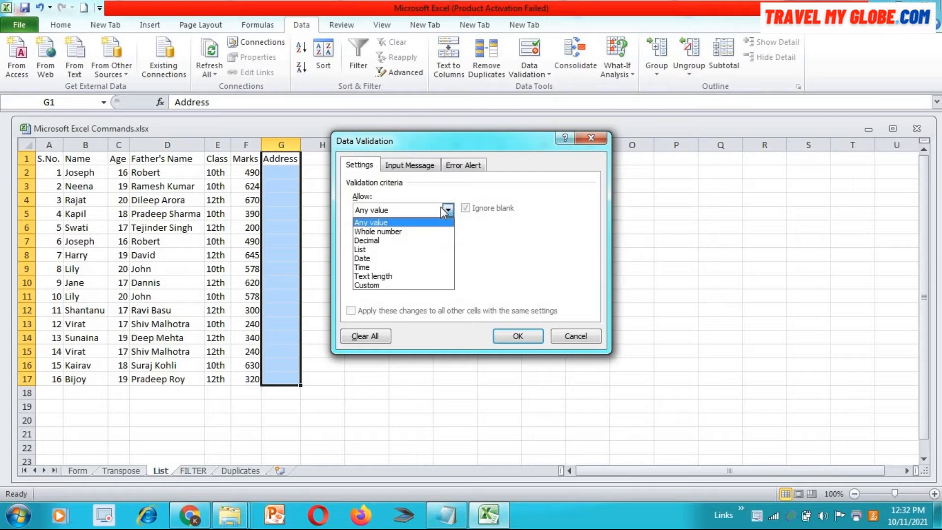
click(428, 250)
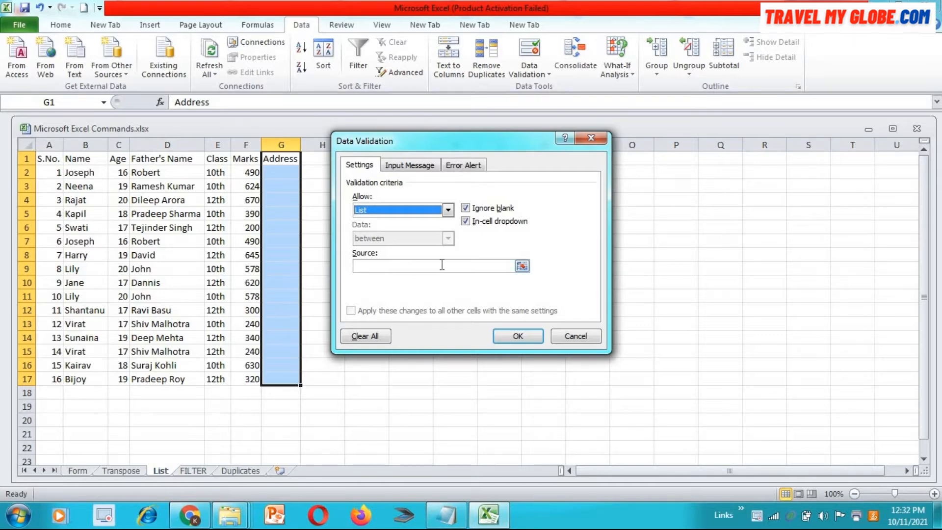
click(527, 267)
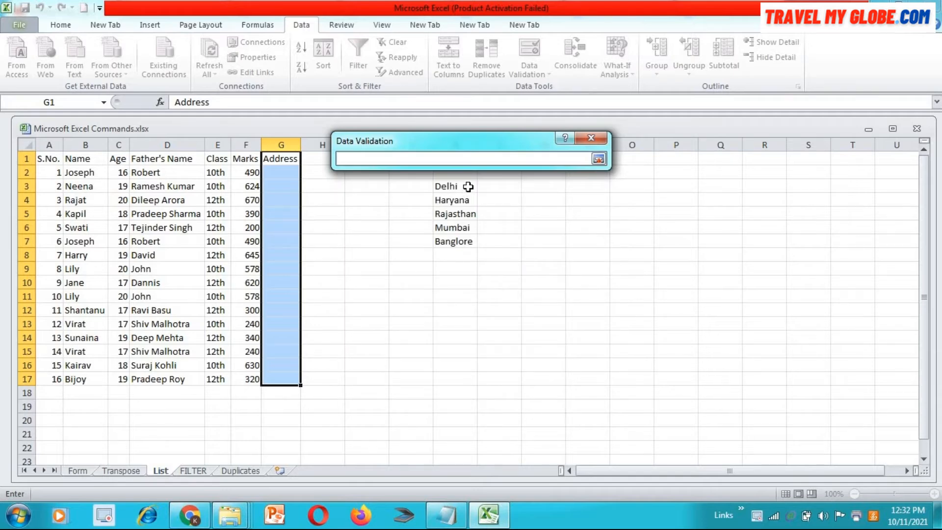
drag(468, 186, 468, 239)
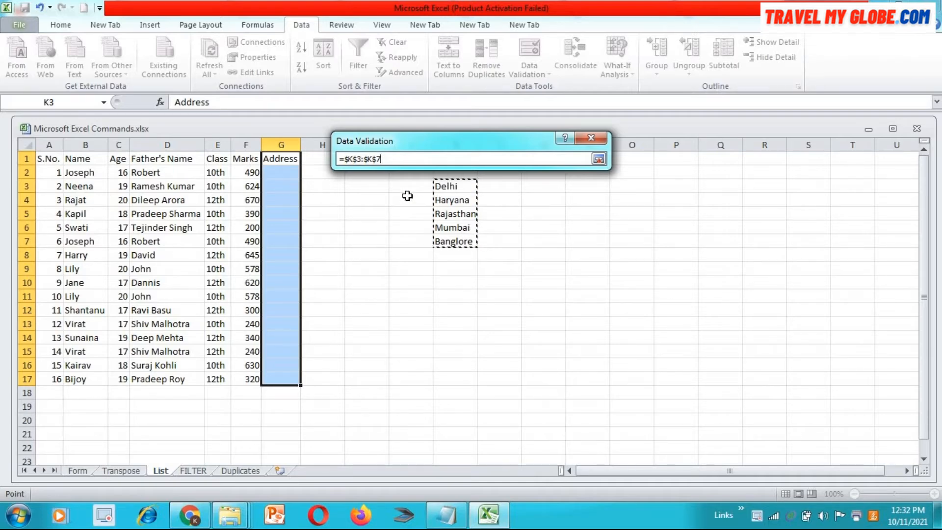
key(Return)
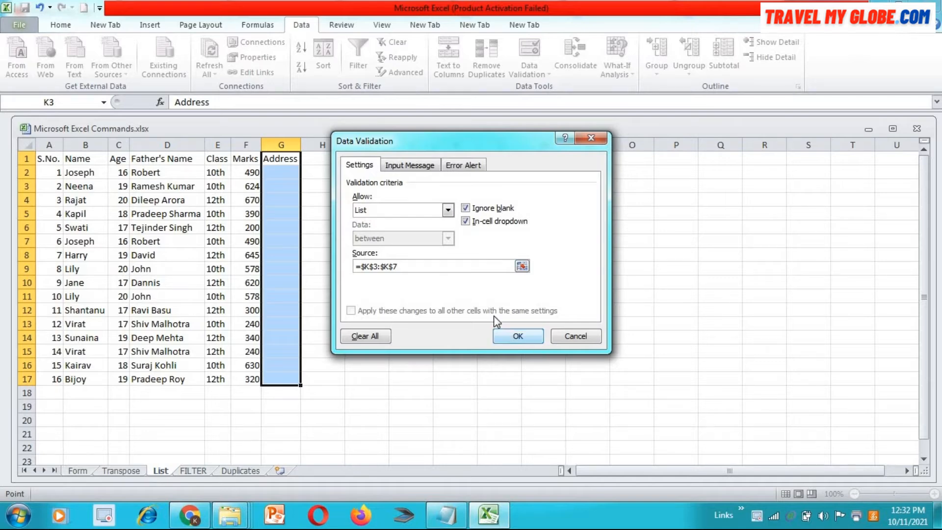
click(499, 335)
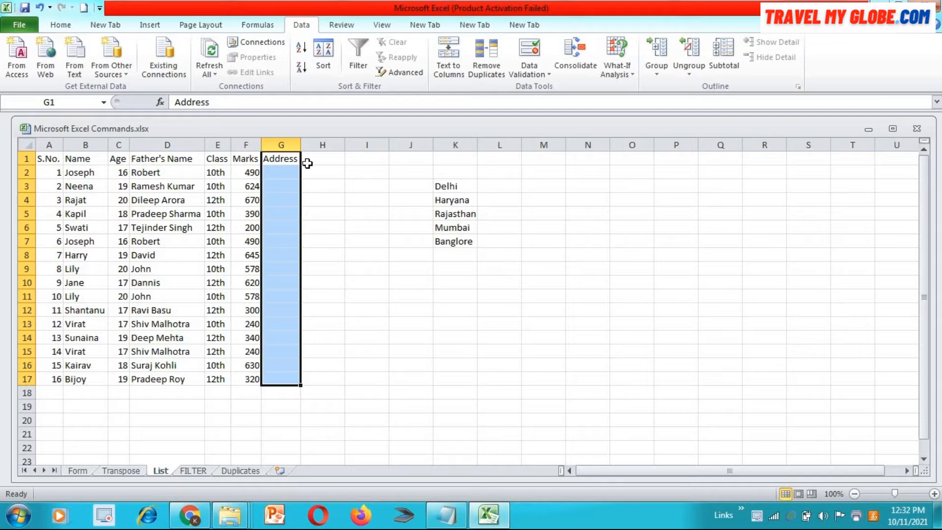
Fill the first two Address cells from the drop-down list, choosing Delhi for G2 and Haryana for G3
click(293, 161)
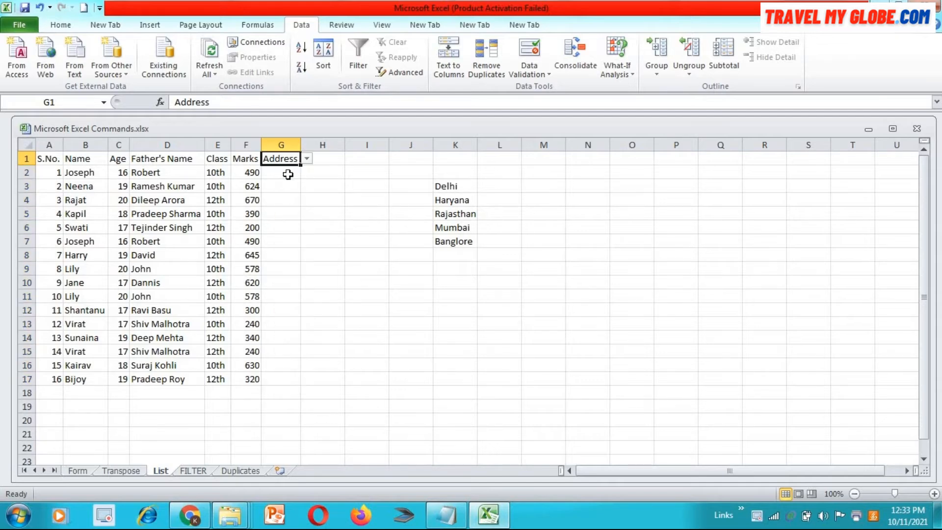
click(288, 174)
click(287, 187)
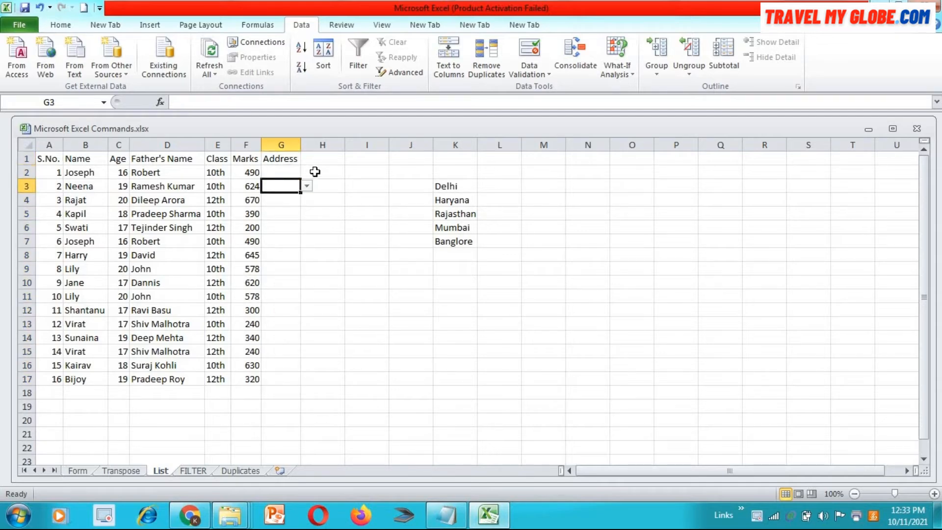
click(269, 172)
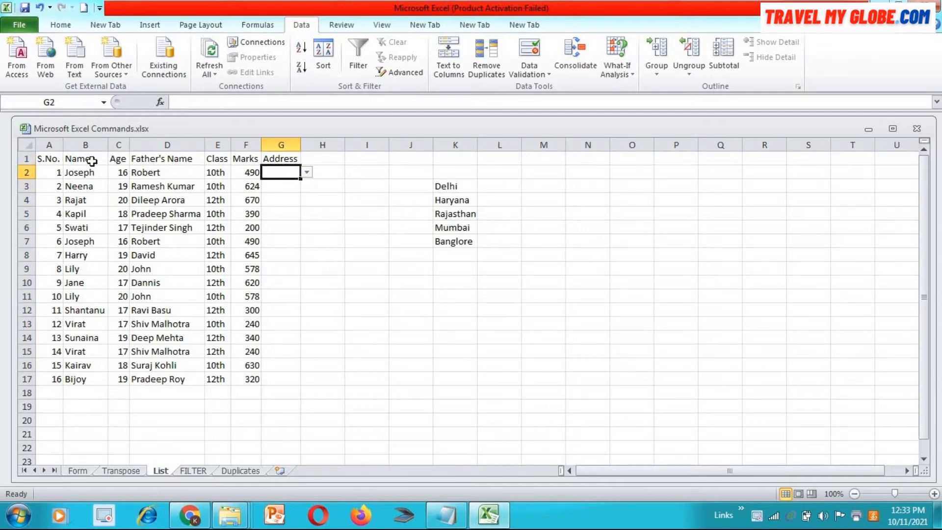
click(306, 173)
click(285, 183)
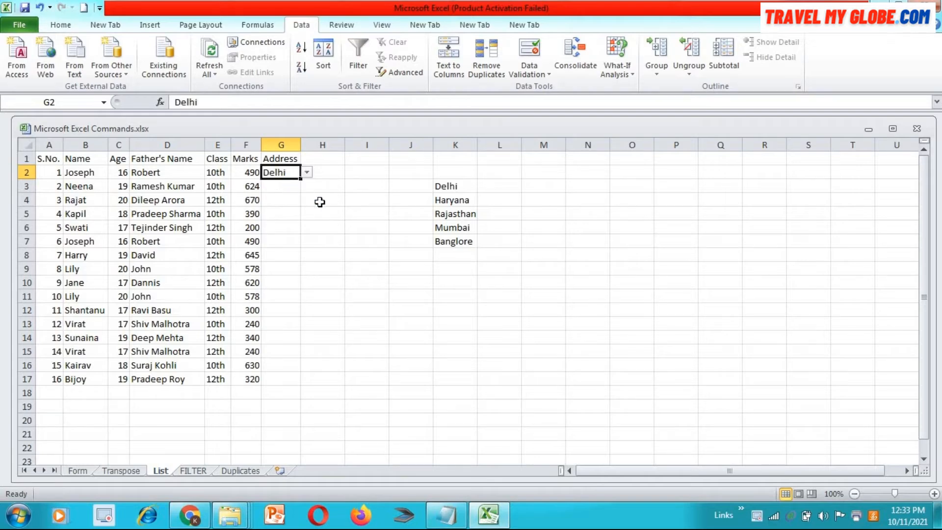
click(293, 183)
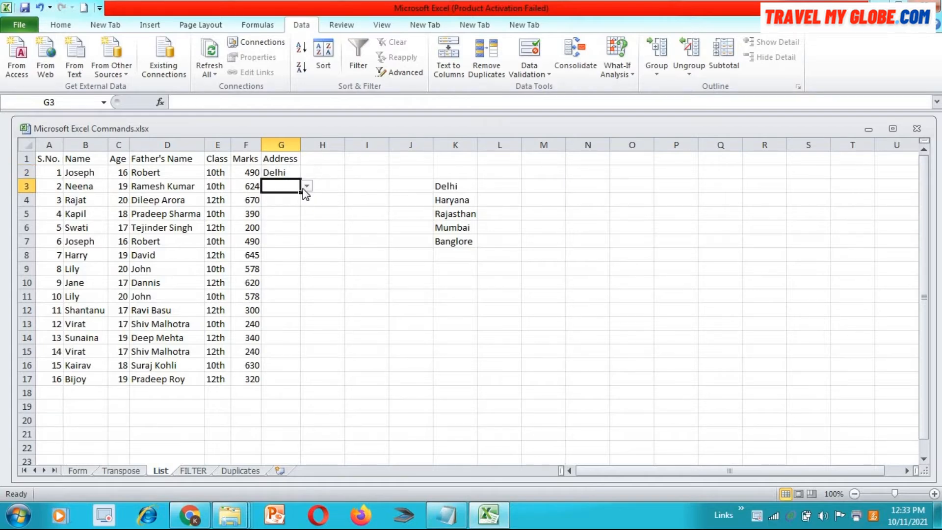
click(306, 186)
click(295, 205)
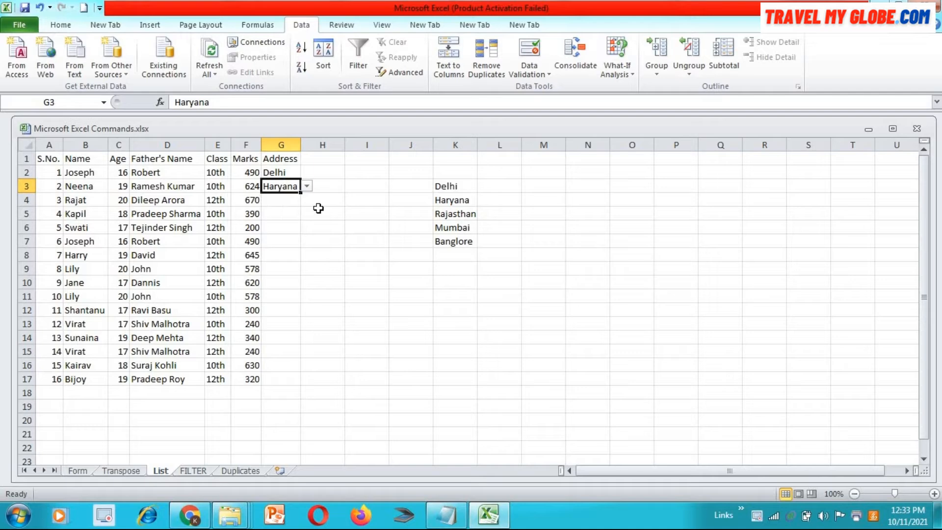
Choose Mumbai for G4 and Rajasthan for G5 from the Address drop-down list
click(293, 200)
click(307, 200)
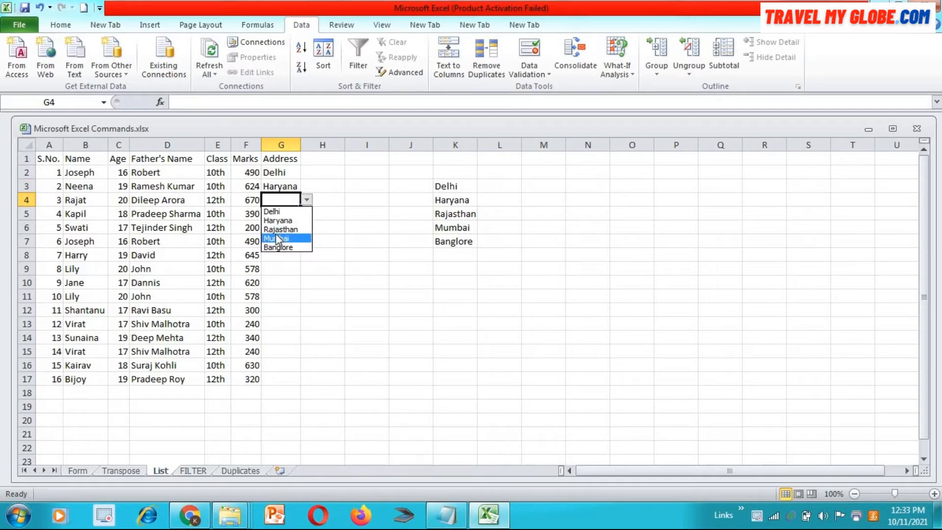
click(277, 239)
click(300, 214)
click(307, 214)
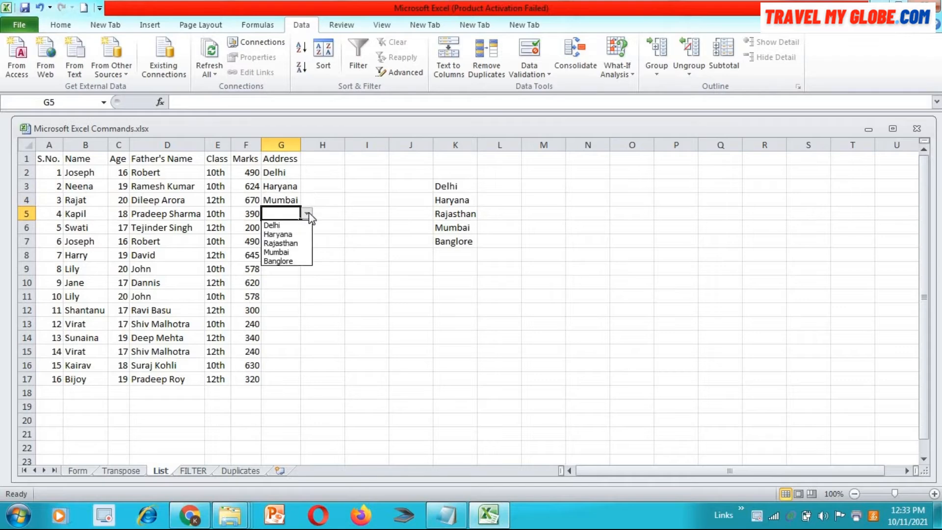
click(281, 243)
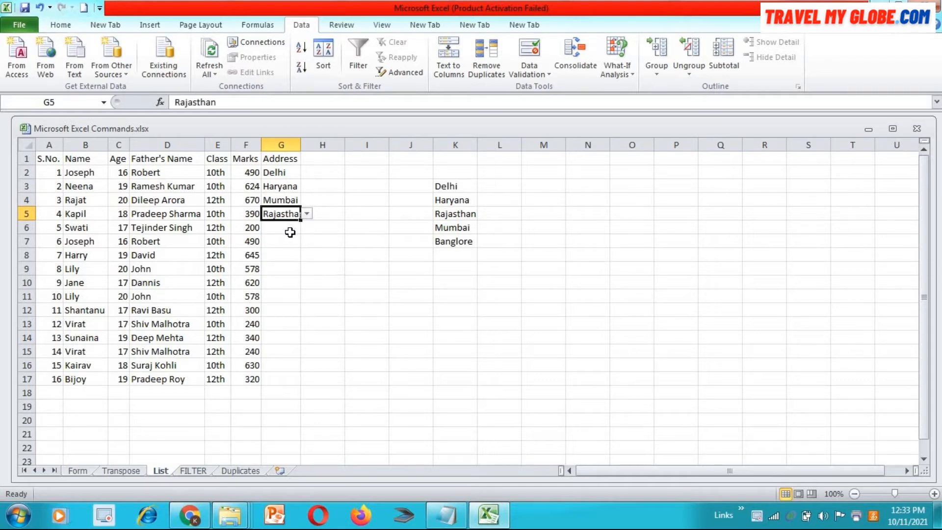
Choose Haryana for both G6 and G7 from the Address drop-down list
click(296, 233)
click(307, 228)
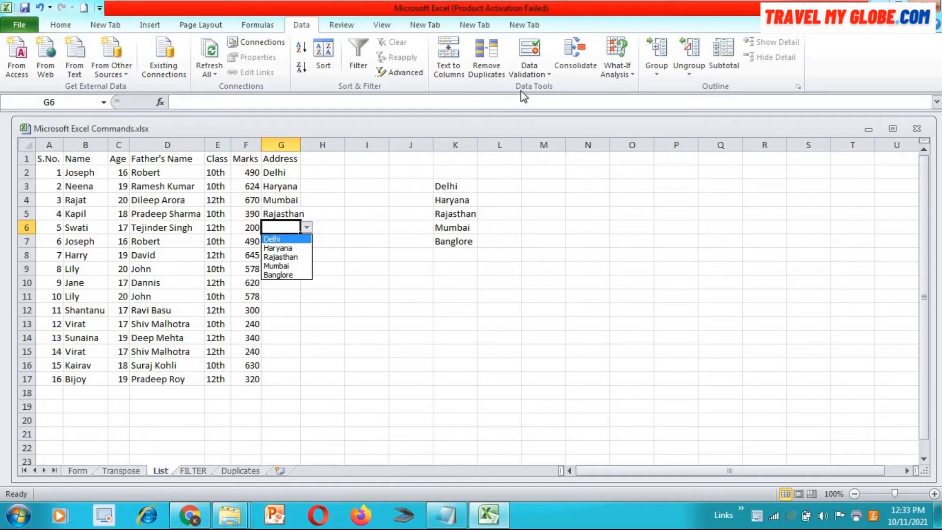
click(282, 249)
click(287, 242)
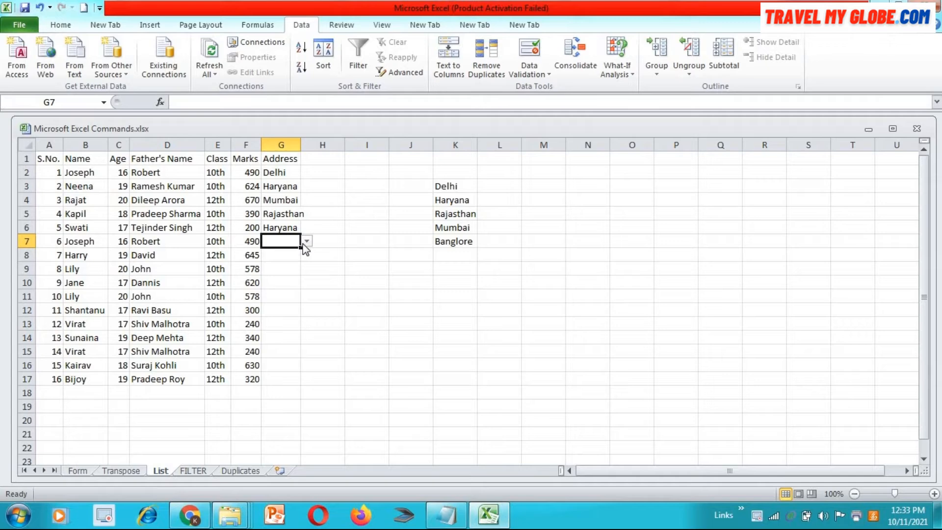
click(307, 242)
click(281, 262)
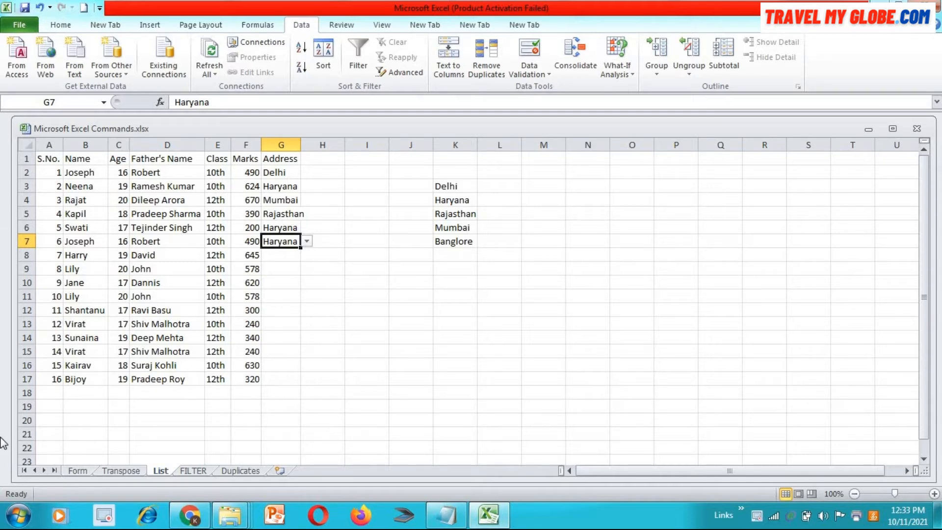
Clear the contents of A13:K18 below the marks table on the Transpose sheet
click(122, 471)
drag(56, 324, 515, 389)
key(Delete)
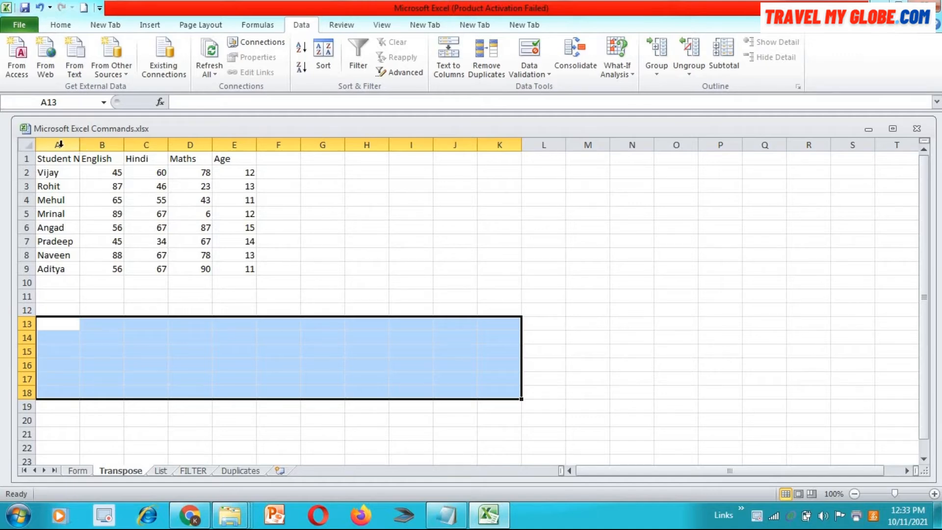
Auto-fit the widths of columns A through E to the marks table's contents
drag(51, 145, 234, 144)
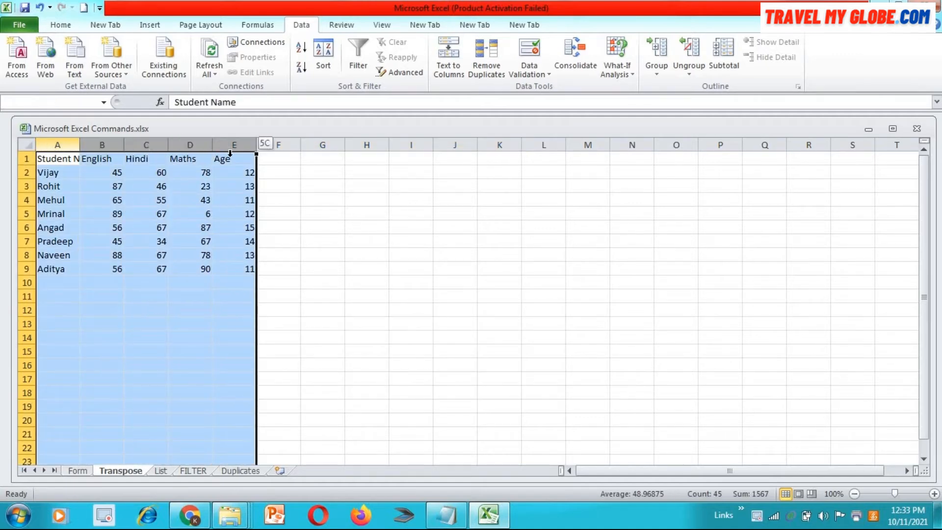
double_click(79, 145)
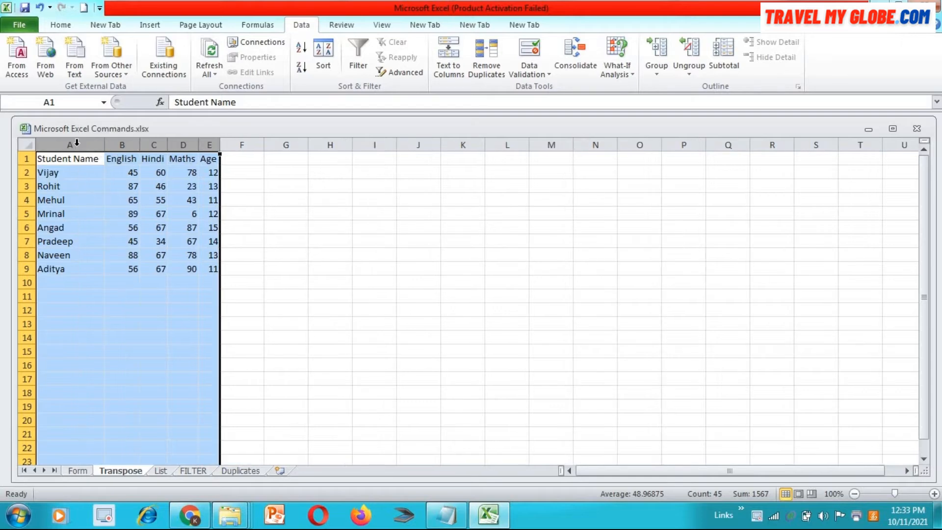
click(118, 211)
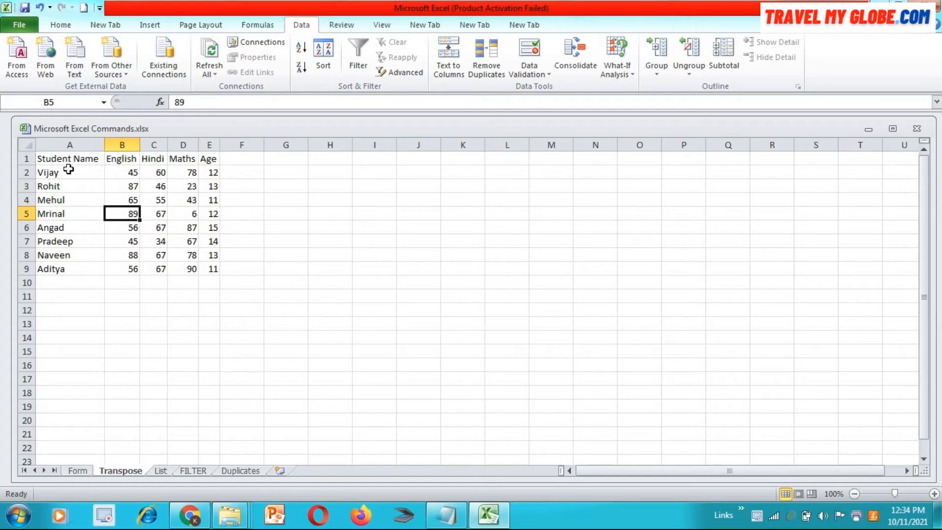
Examine the marks table's layout, checking the header row A1:E1 and the entries in the Student Name column
drag(77, 158, 209, 158)
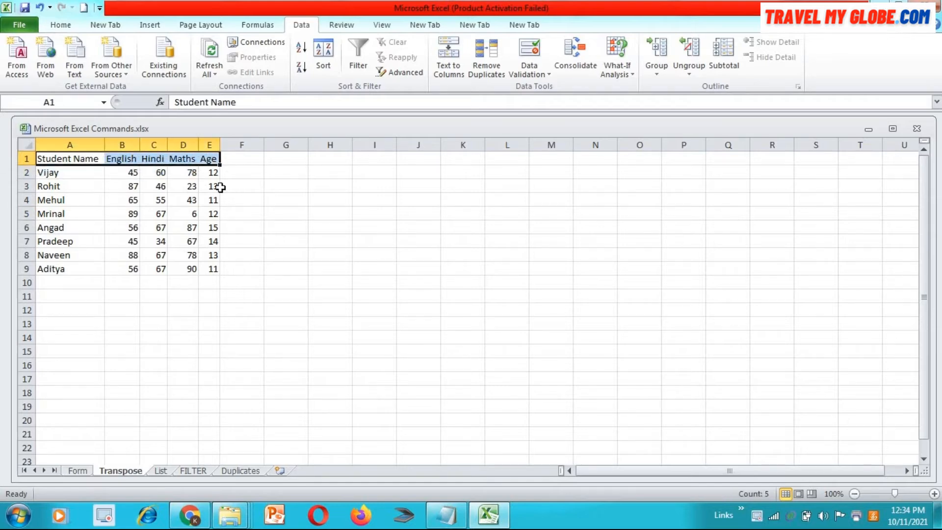
click(84, 161)
drag(85, 161, 84, 290)
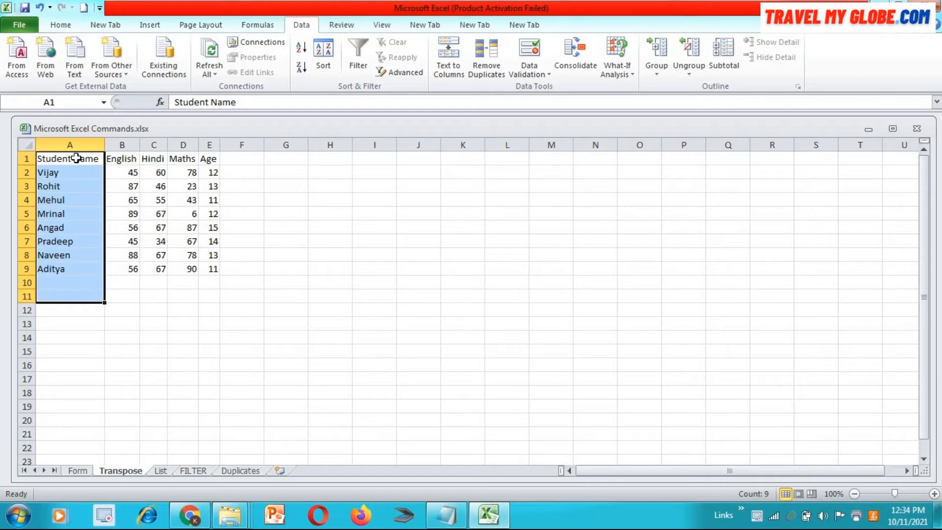
click(76, 158)
click(74, 171)
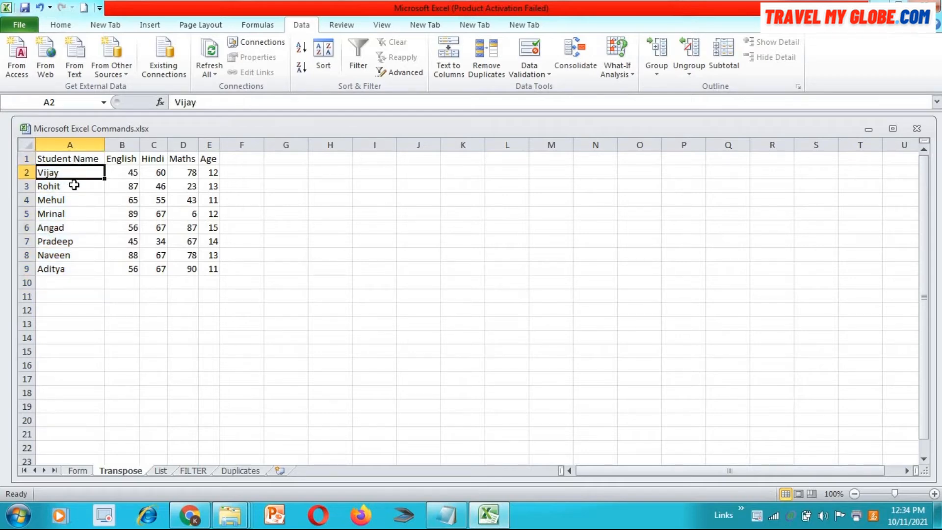
click(74, 185)
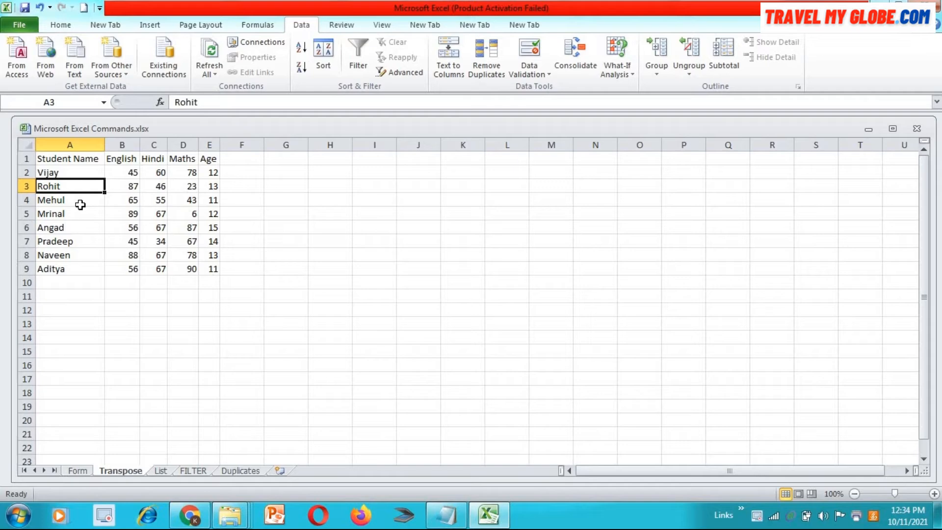
click(78, 220)
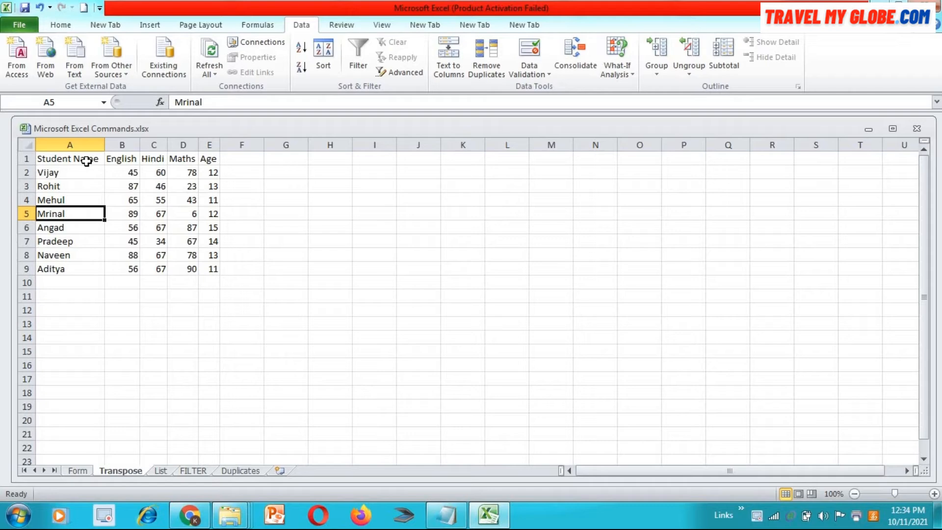
Copy the marks table A1:E9 and paste it with Paste Special and the Transpose option starting at A12
click(79, 159)
drag(79, 159, 201, 268)
right_click(83, 198)
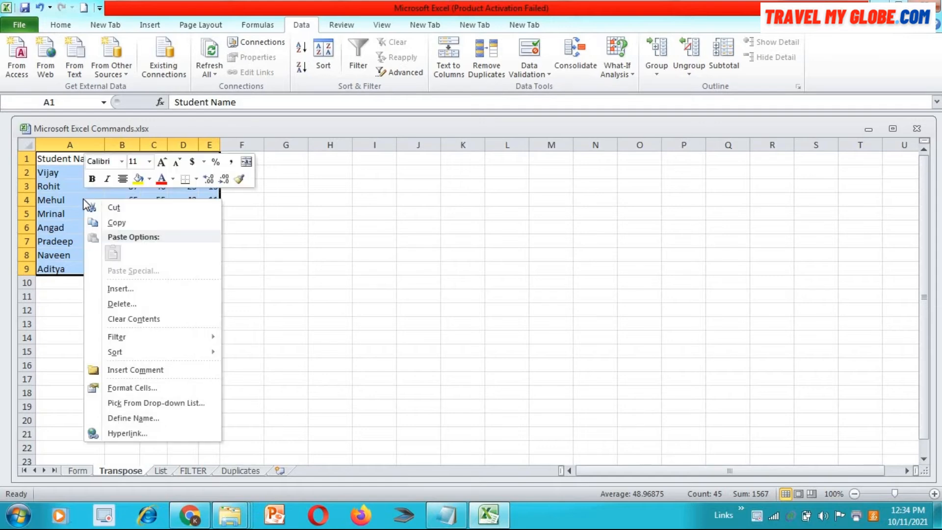
click(117, 227)
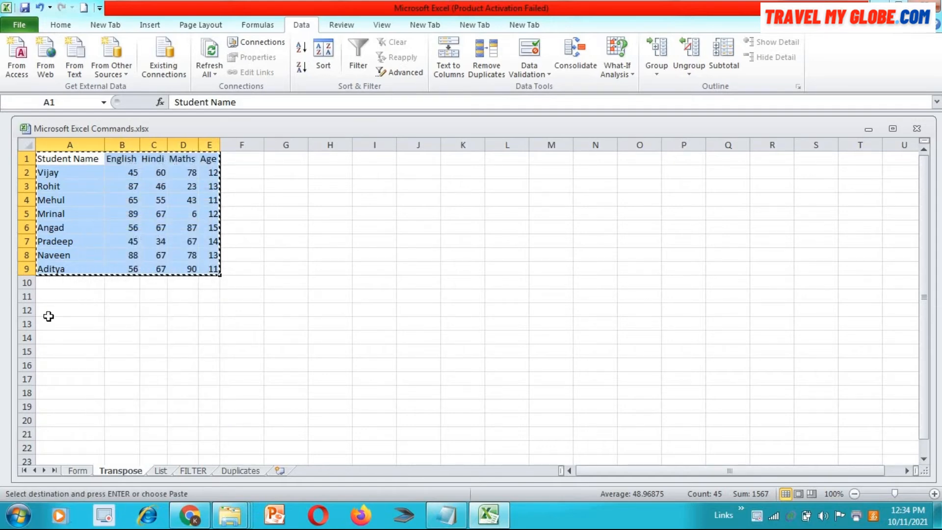
click(49, 315)
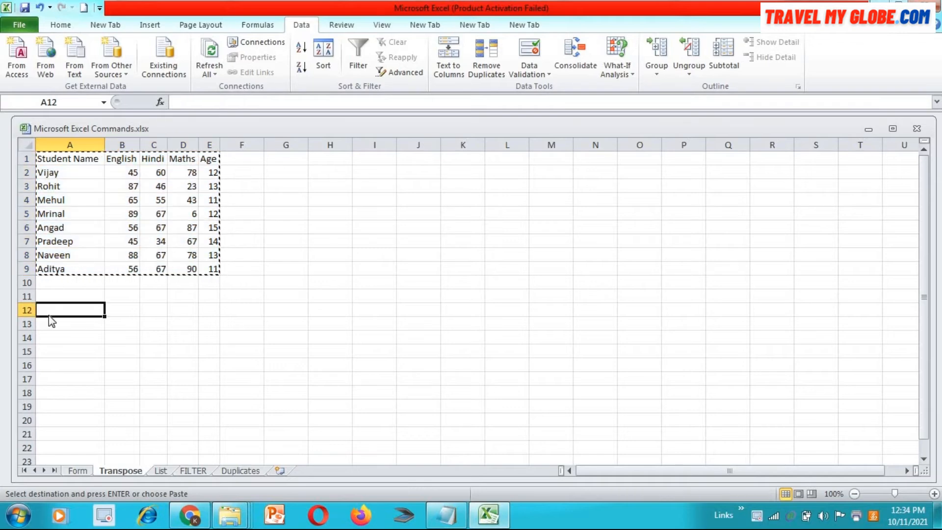
right_click(52, 316)
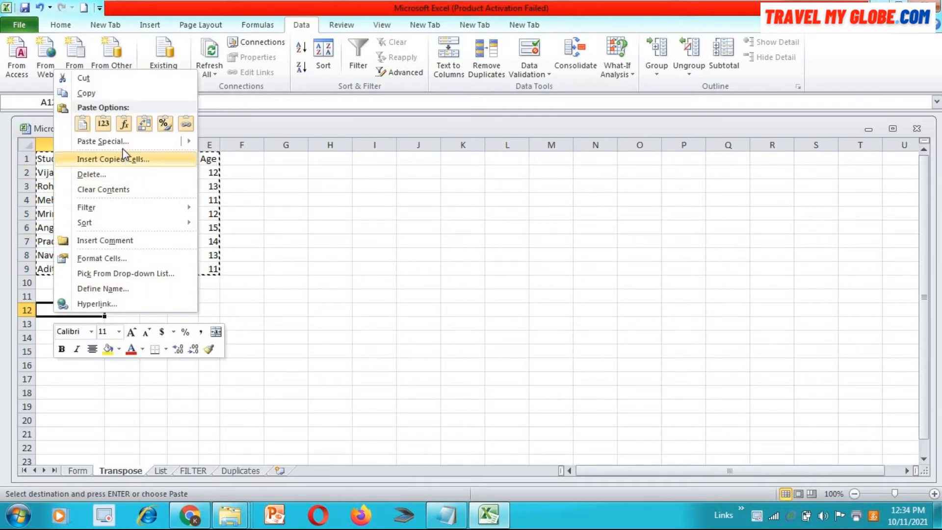
mouse_move(123, 148)
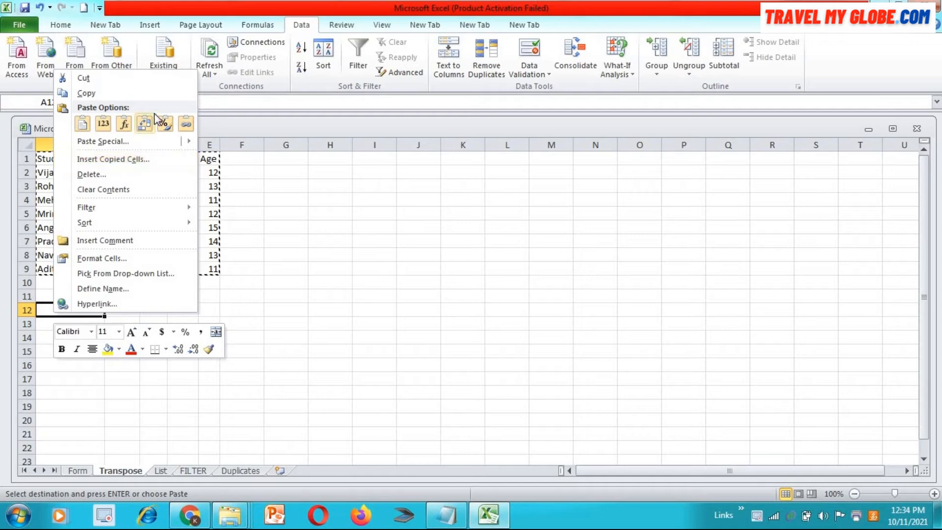
click(148, 141)
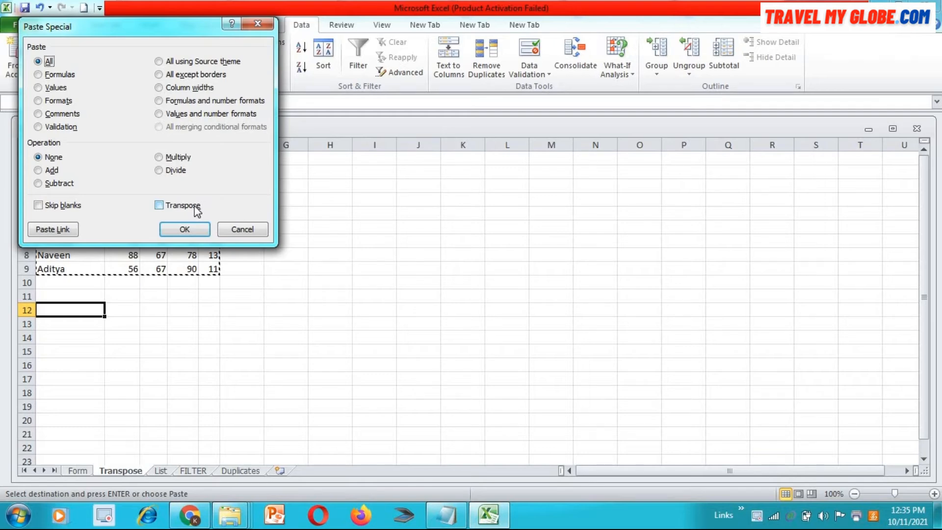
click(196, 209)
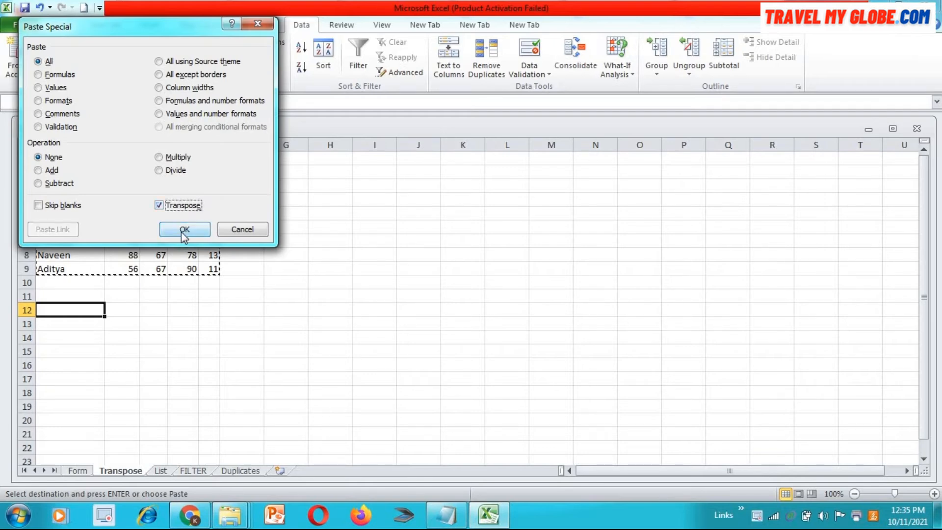
click(185, 229)
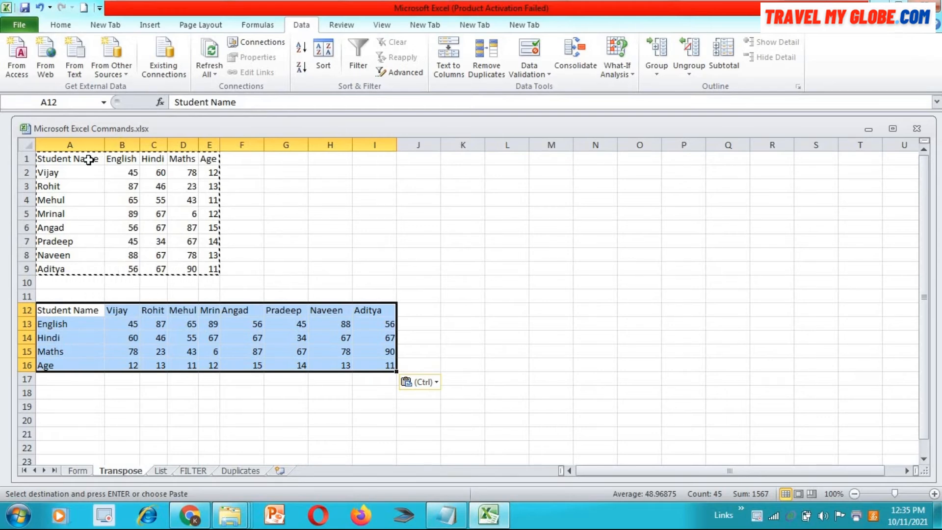
Widen column C slightly and left-align the contents of the transposed table A12:I16
click(89, 159)
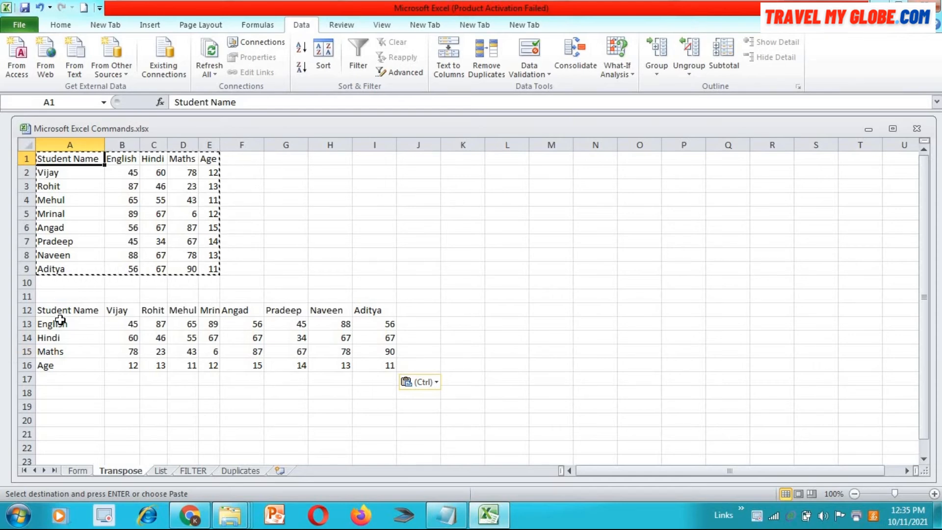
drag(167, 150, 180, 150)
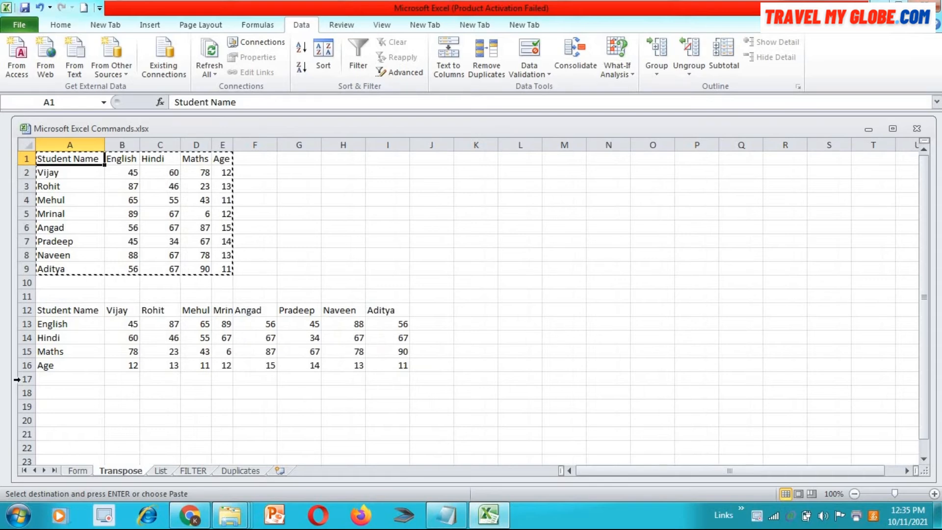
click(43, 310)
drag(48, 365, 400, 364)
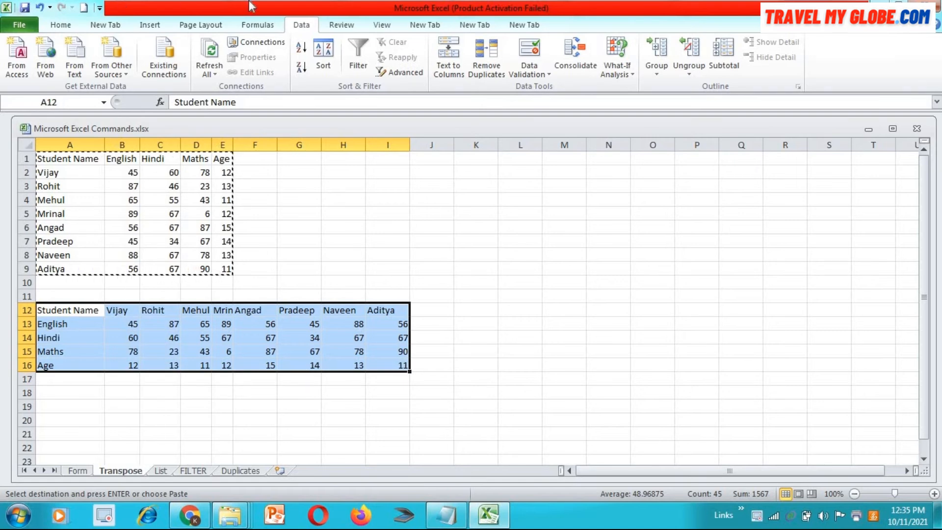
click(64, 26)
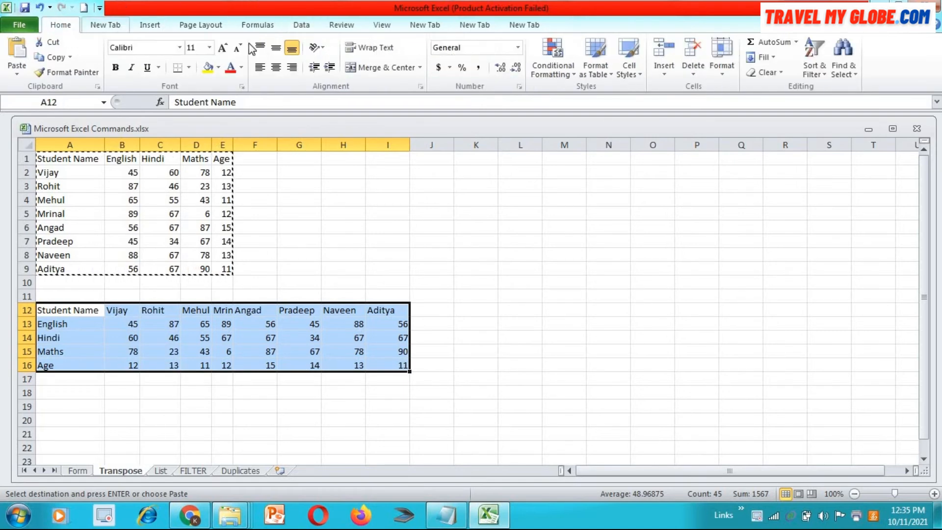
click(264, 72)
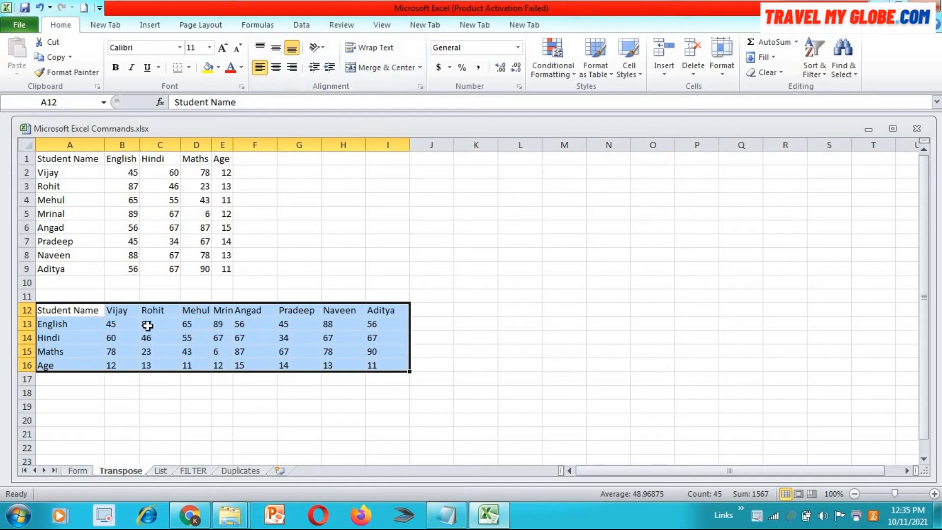
click(278, 68)
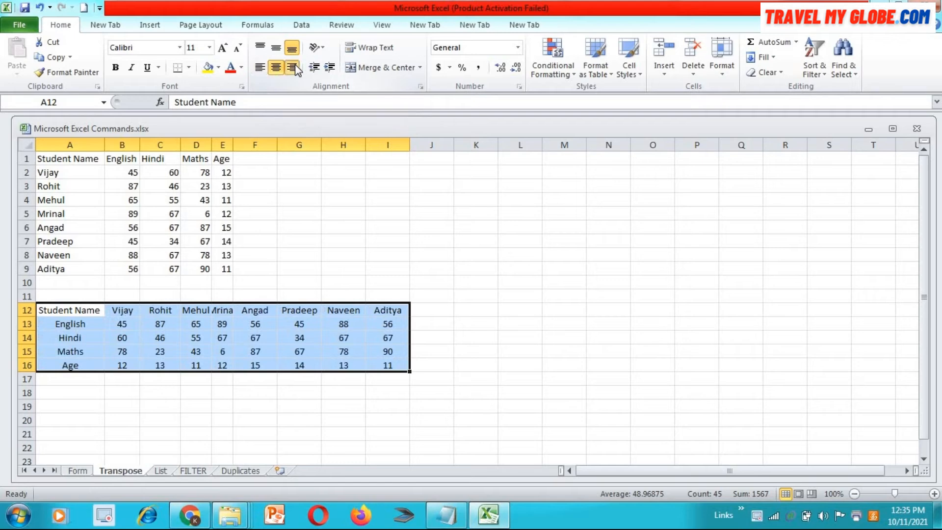
click(293, 68)
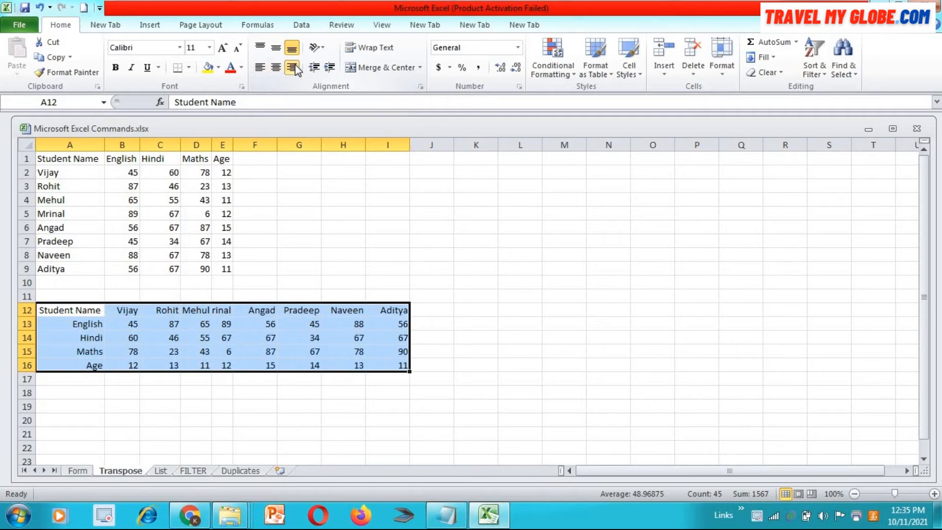
click(261, 69)
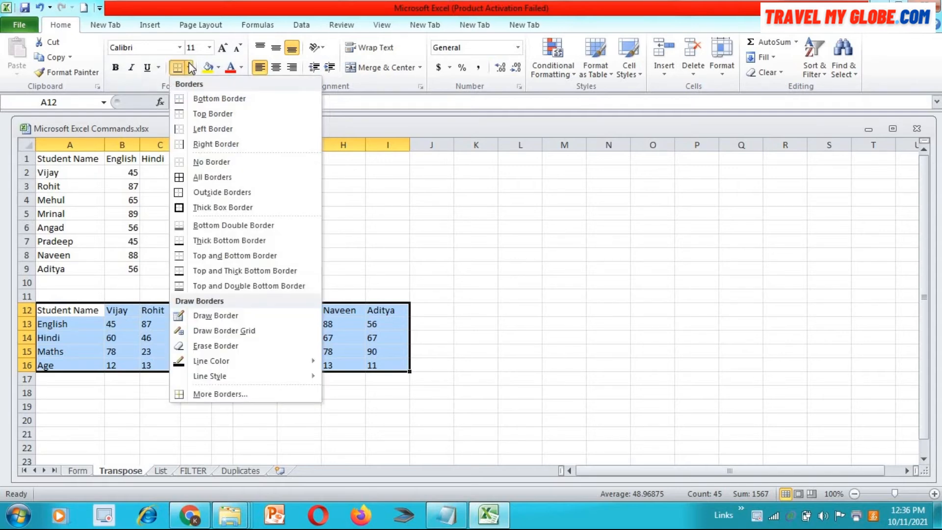
Apply All Borders to the transposed table A12:I16 and reselect the whole range
click(223, 177)
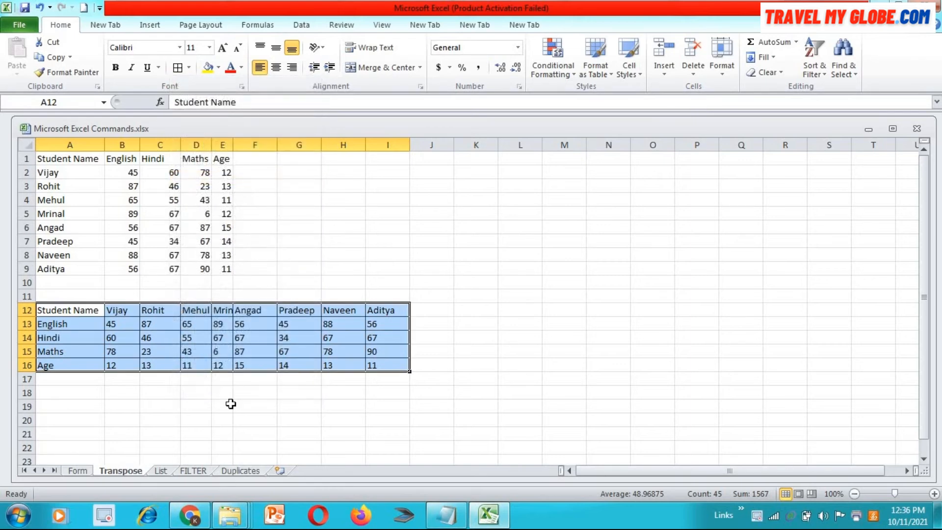
click(231, 403)
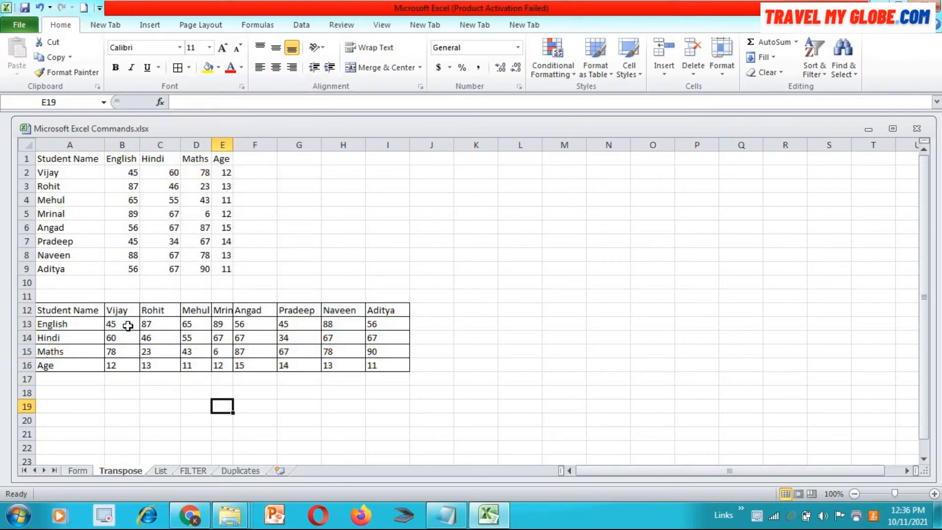
click(81, 309)
drag(81, 310, 376, 366)
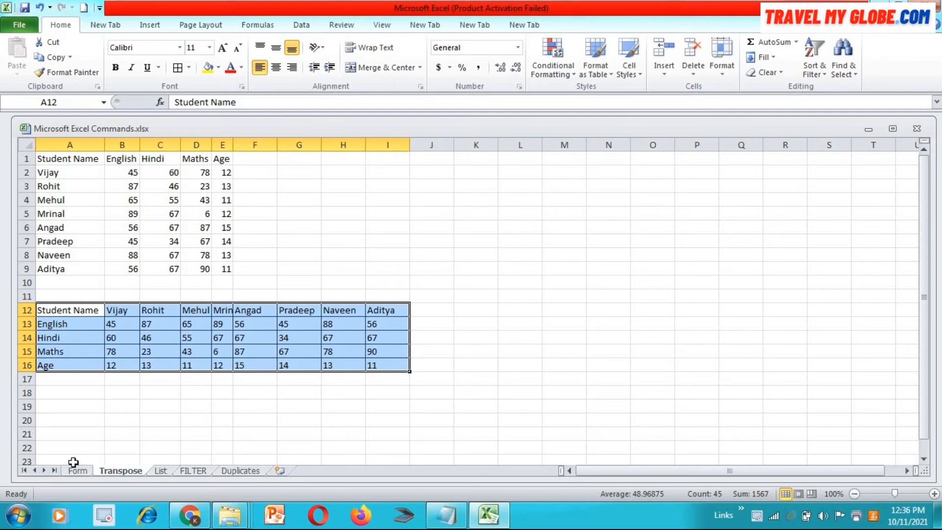
On the Form sheet, highlight the records with the address Delhi in rows 2, 5 and 7
click(86, 473)
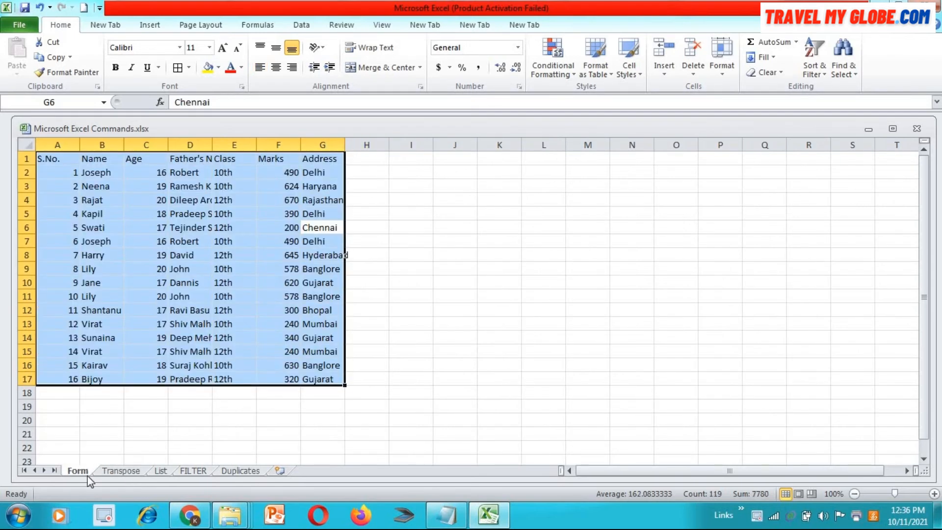
click(209, 216)
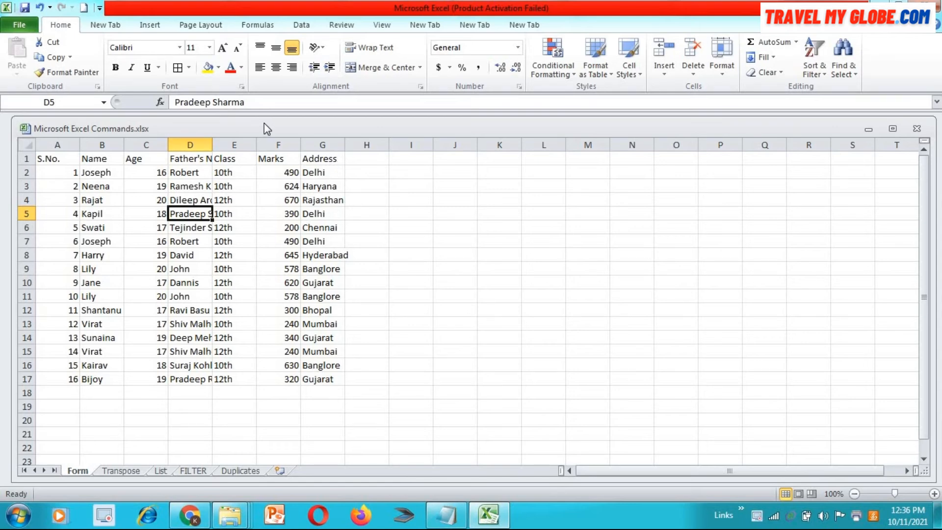
click(24, 173)
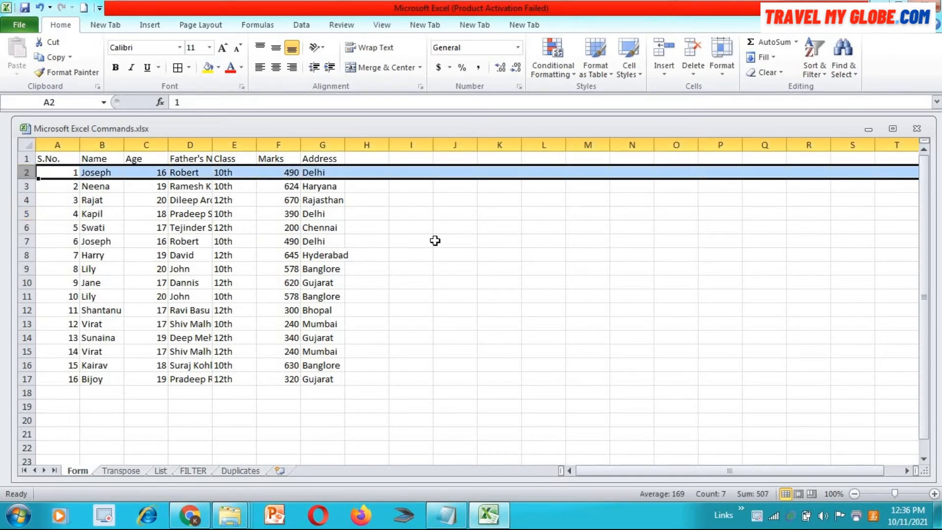
ctrl+click(24, 214)
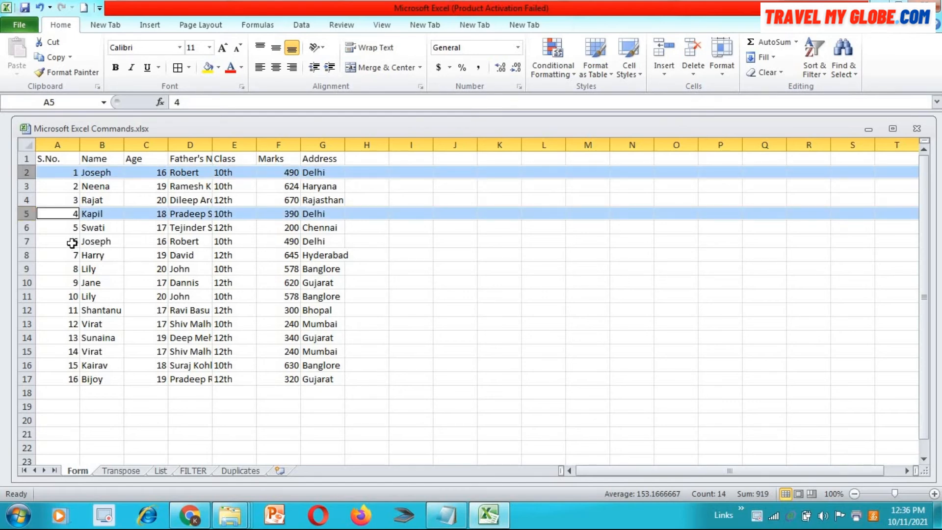
ctrl+click(24, 240)
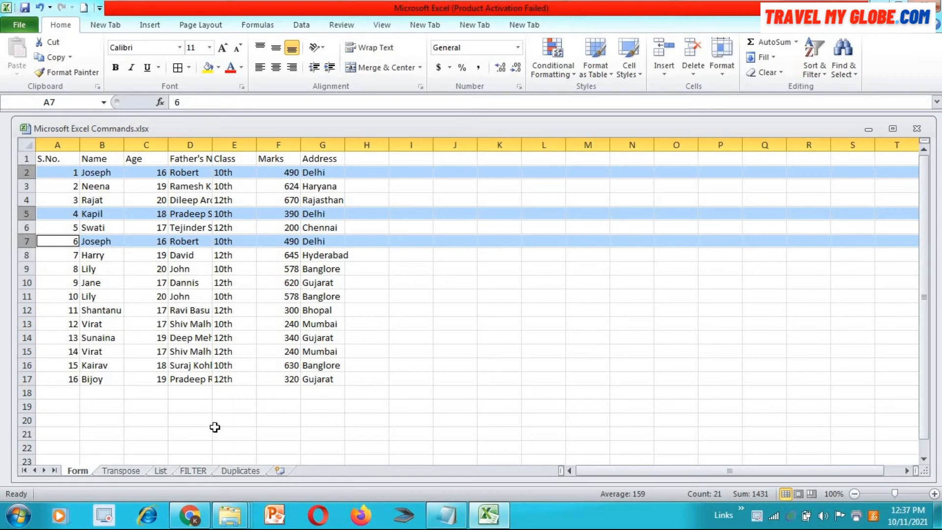
Undo the border change on the transposed table and show the FILTER sheet
click(200, 473)
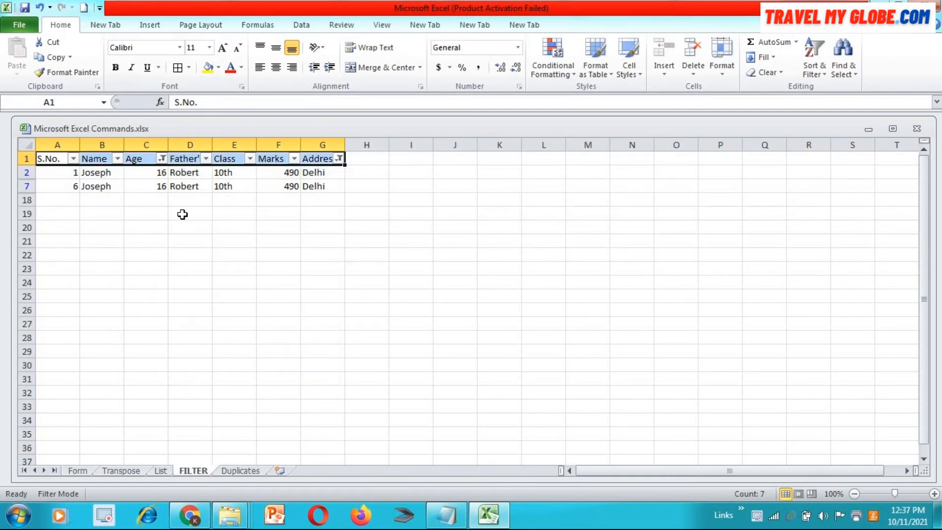
key(ctrl+z)
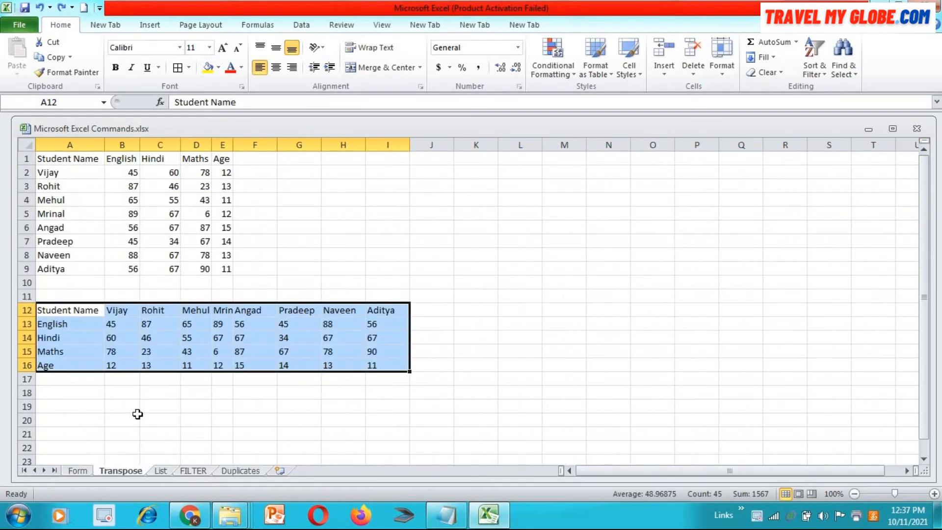
click(184, 472)
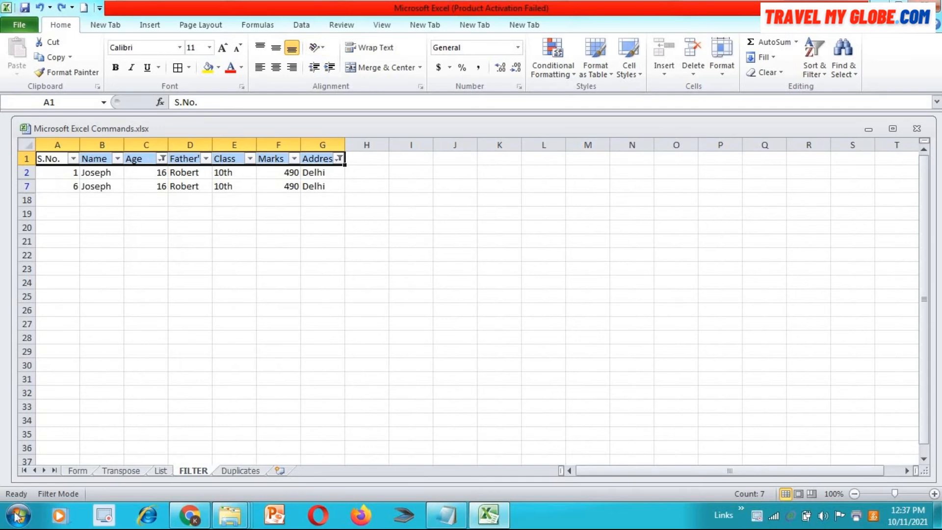
On the Form sheet, make the header row 1 bold
click(76, 473)
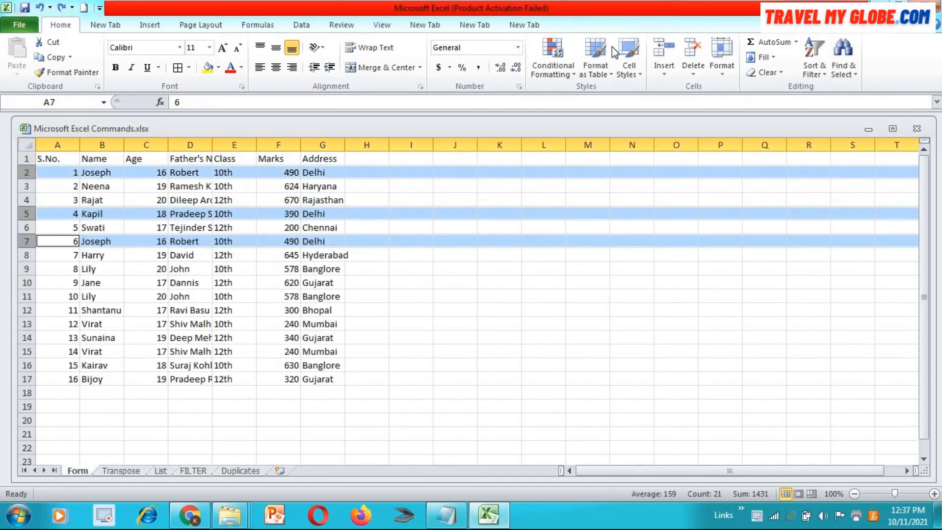
click(278, 365)
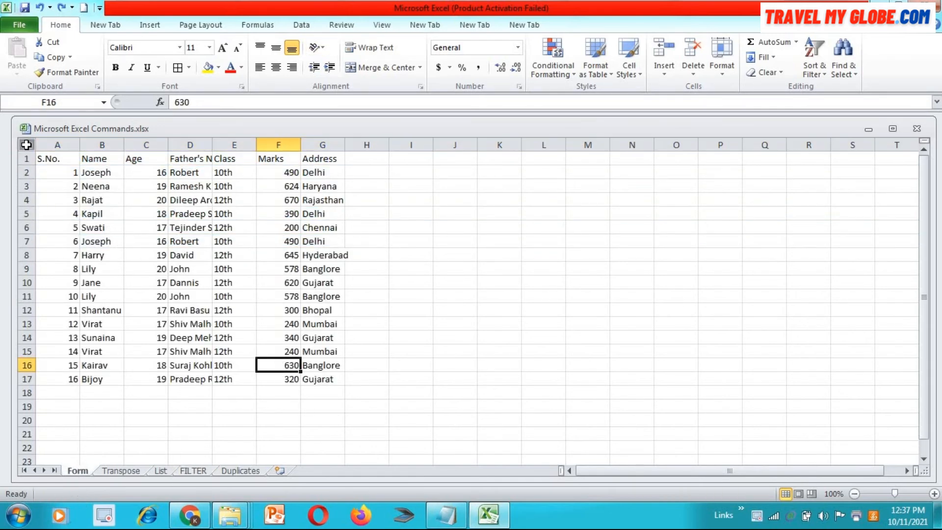
click(27, 160)
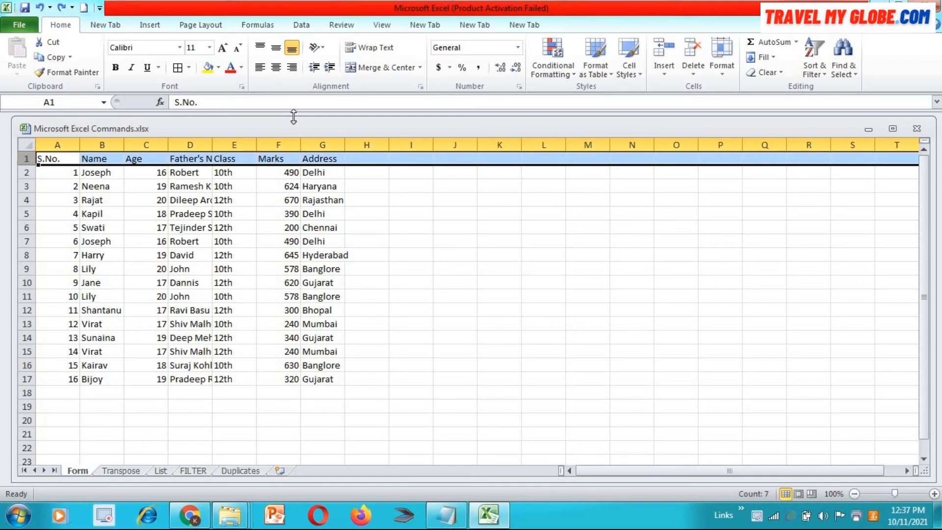
click(115, 68)
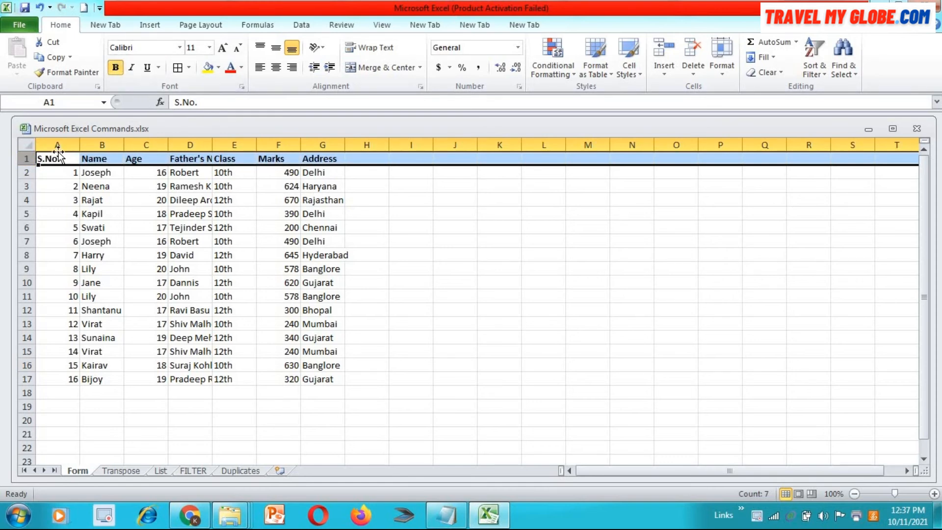
Left-align the contents of columns A to G and autofit their widths
drag(58, 145, 323, 169)
click(259, 68)
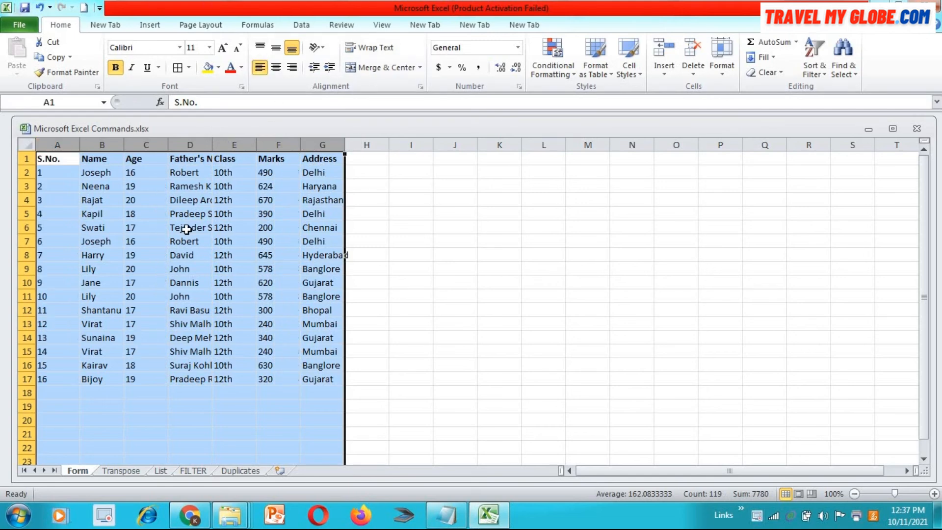
double_click(212, 145)
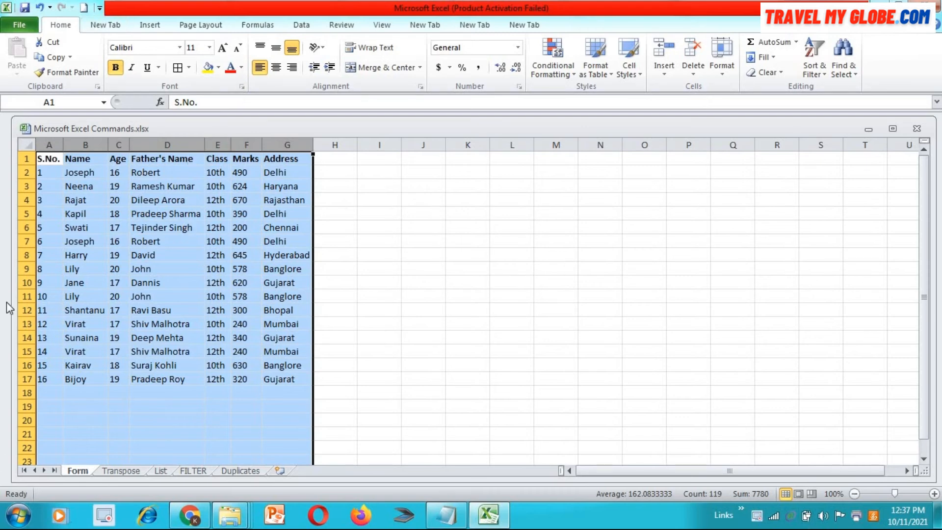
click(52, 310)
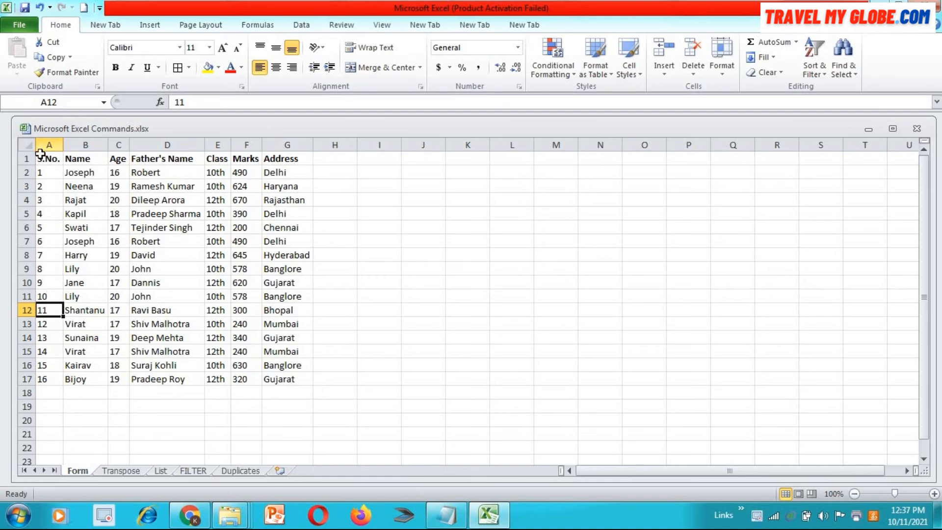
Add filter drop-downs to the header cells A1:G1 of the student records
click(26, 172)
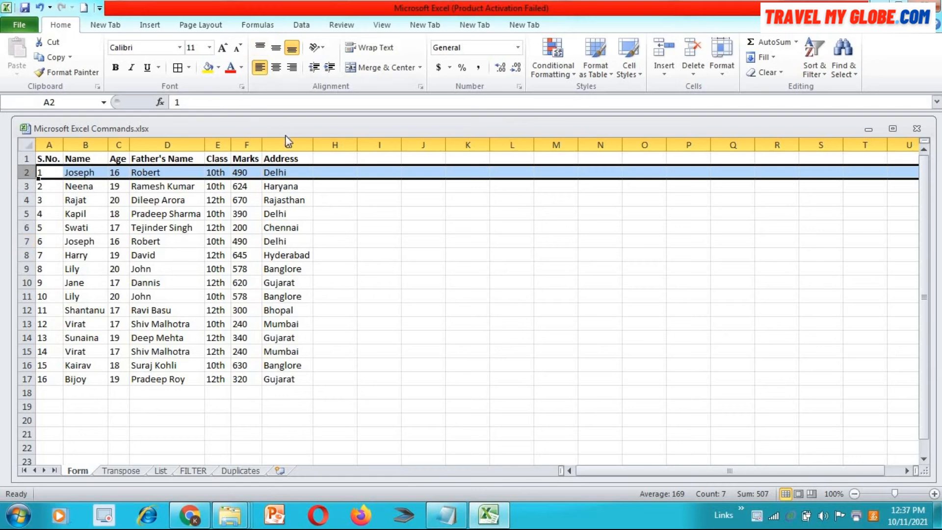
click(295, 172)
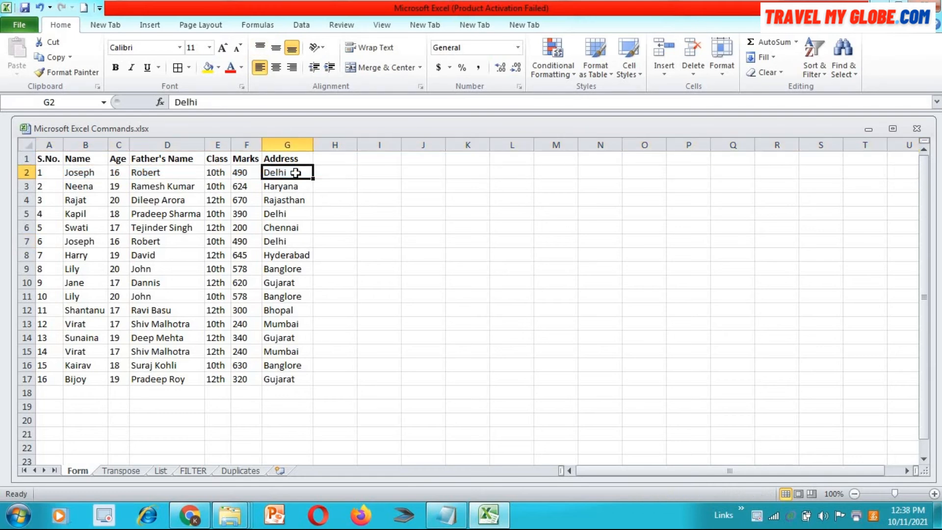
drag(45, 156, 292, 158)
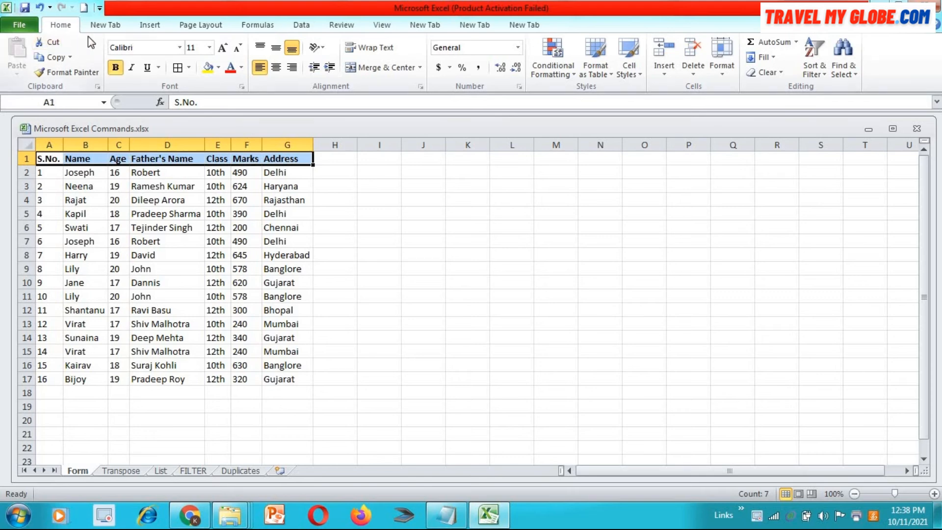
click(66, 72)
key(Escape)
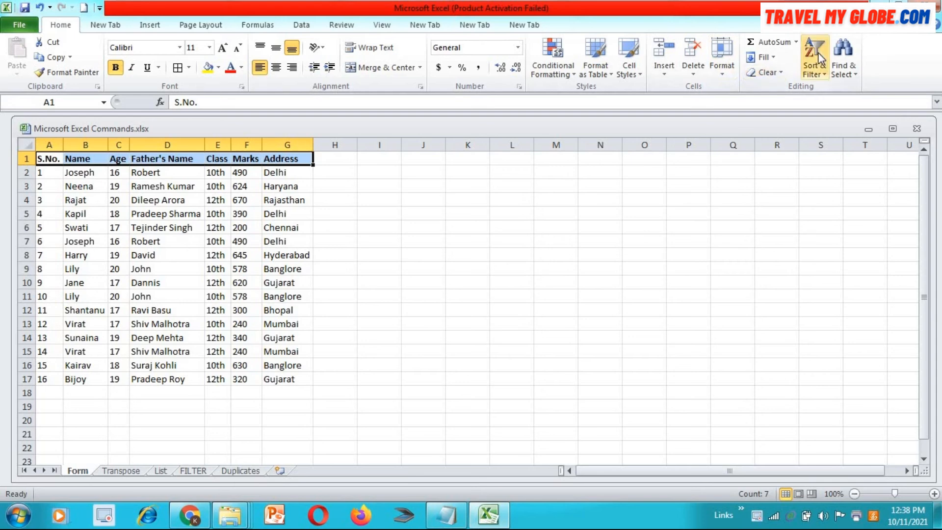
click(818, 73)
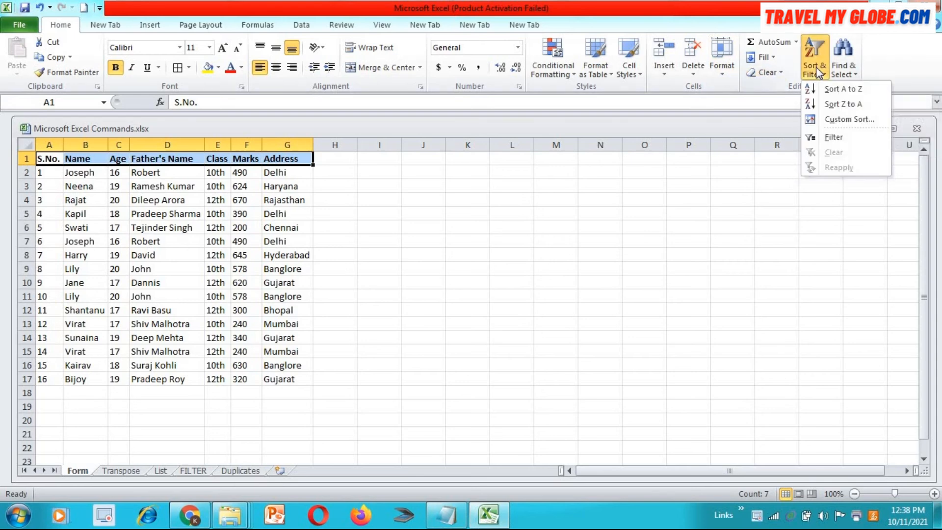
click(824, 139)
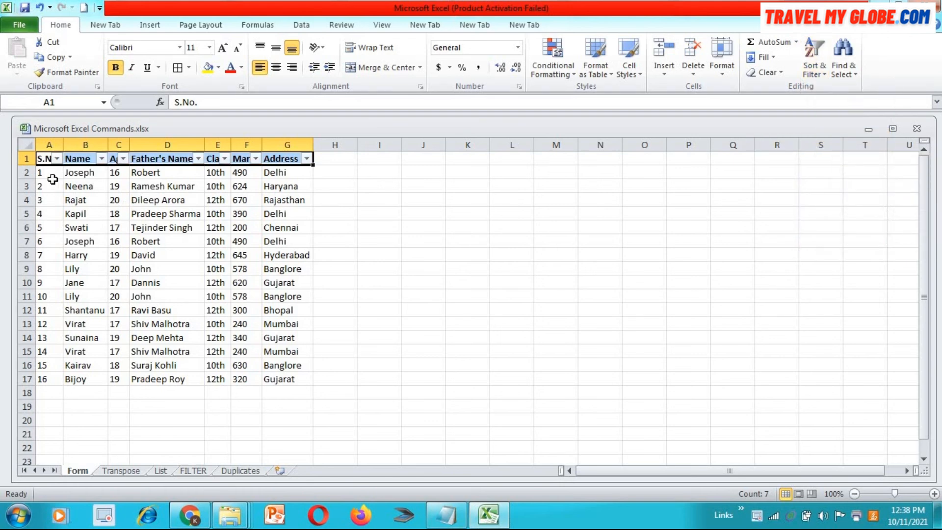
Filter the Address column to show only the Delhi records
click(307, 159)
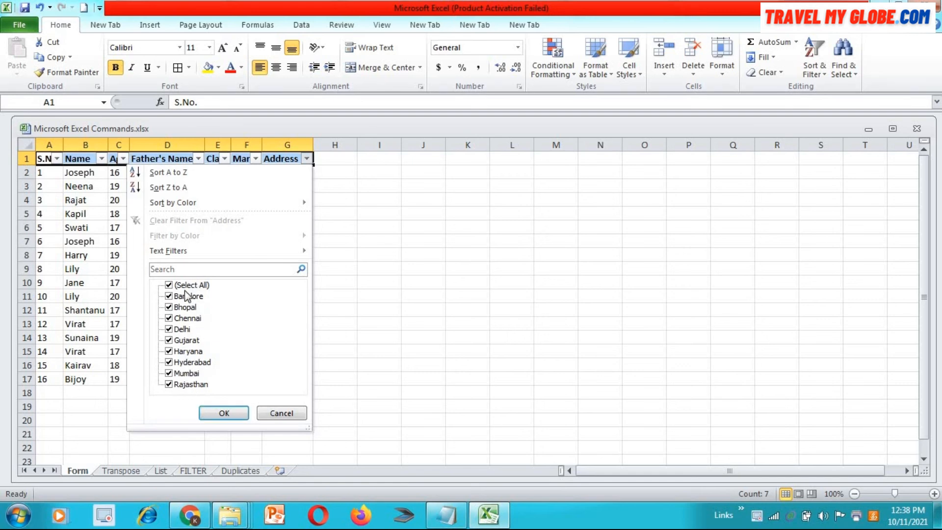
click(177, 318)
click(169, 307)
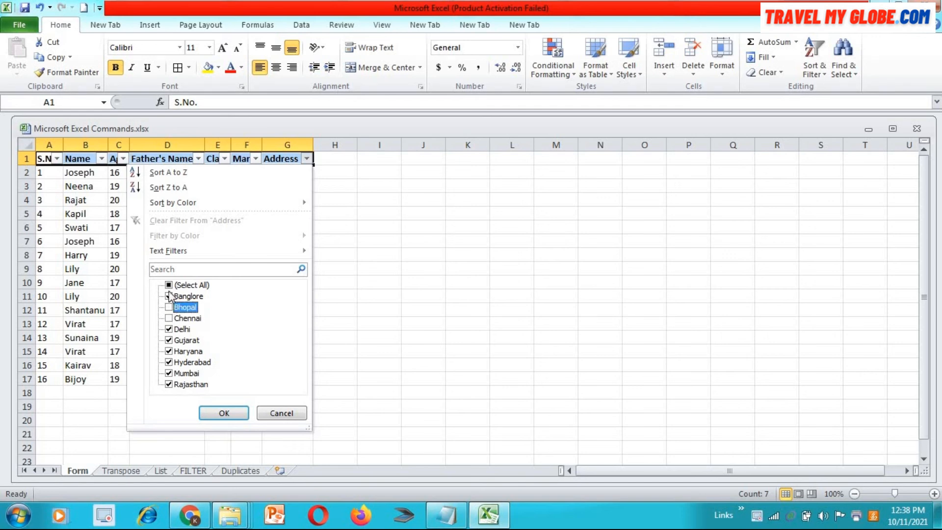
click(170, 296)
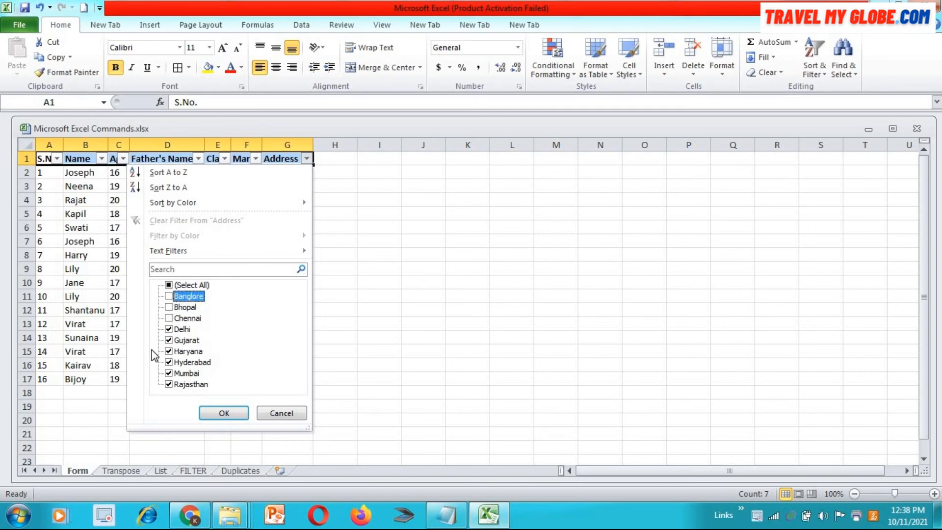
click(169, 340)
click(168, 351)
click(169, 362)
click(170, 374)
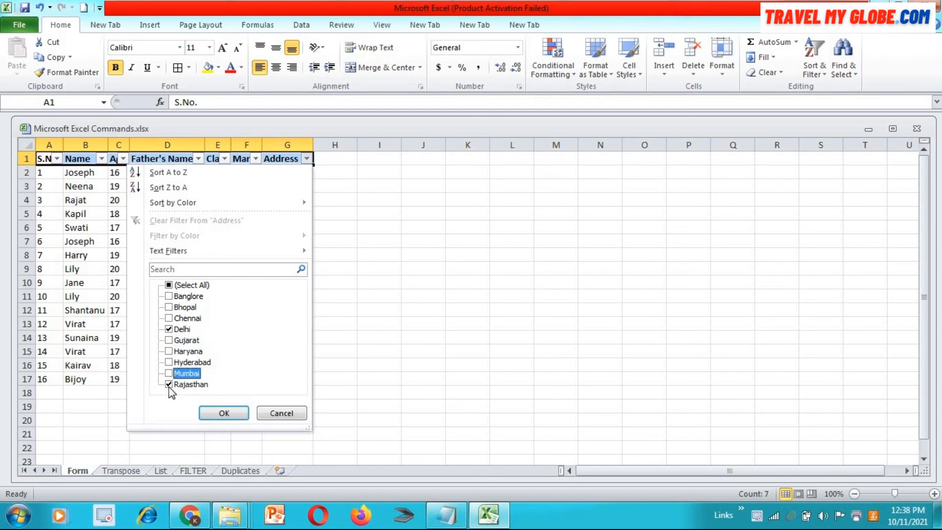
click(169, 385)
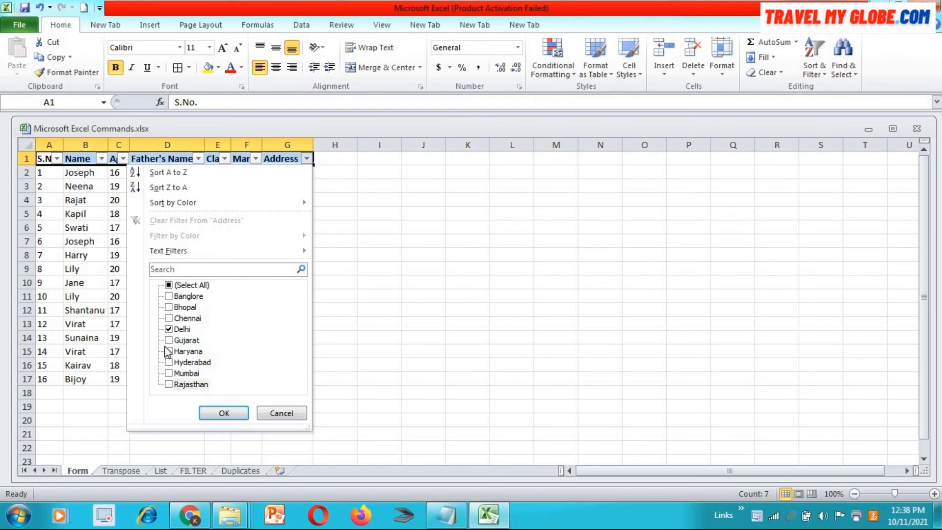
click(224, 408)
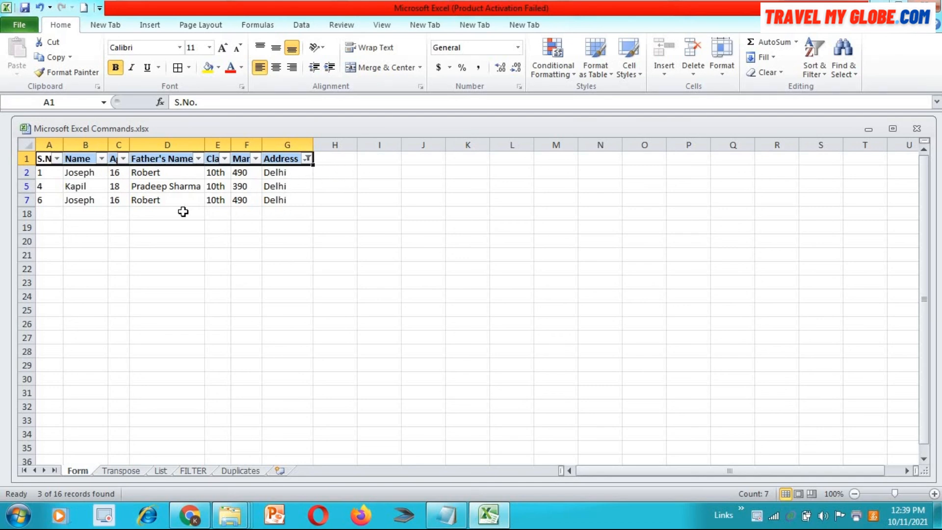
Filter the Age column to exclude 18 and keep only age 16
click(122, 158)
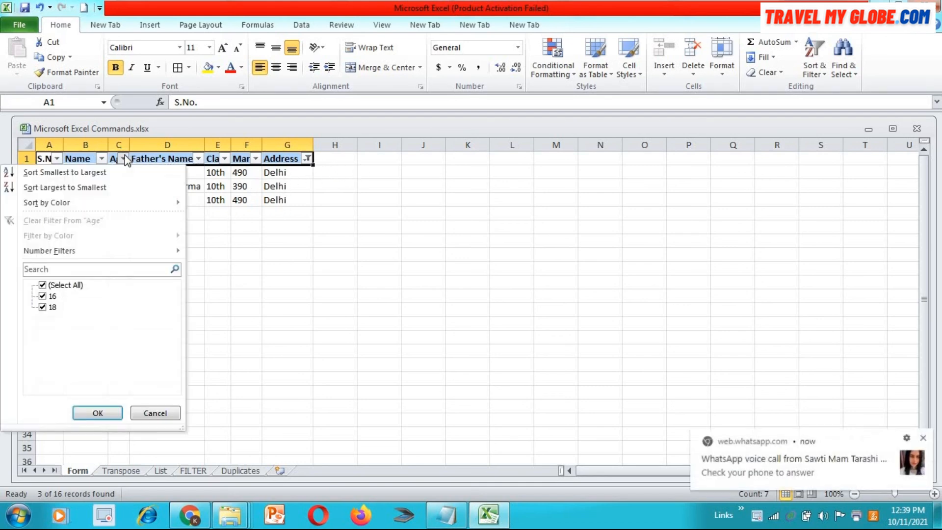
click(42, 307)
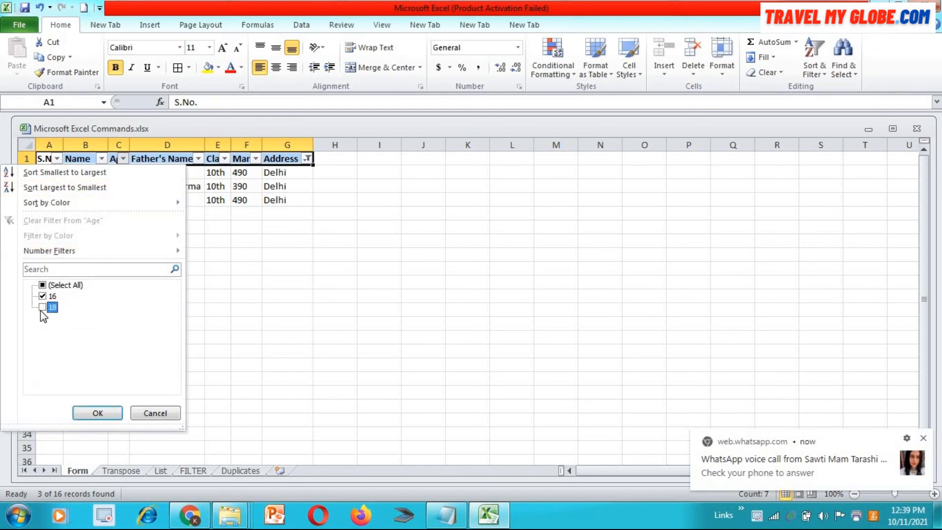
click(104, 414)
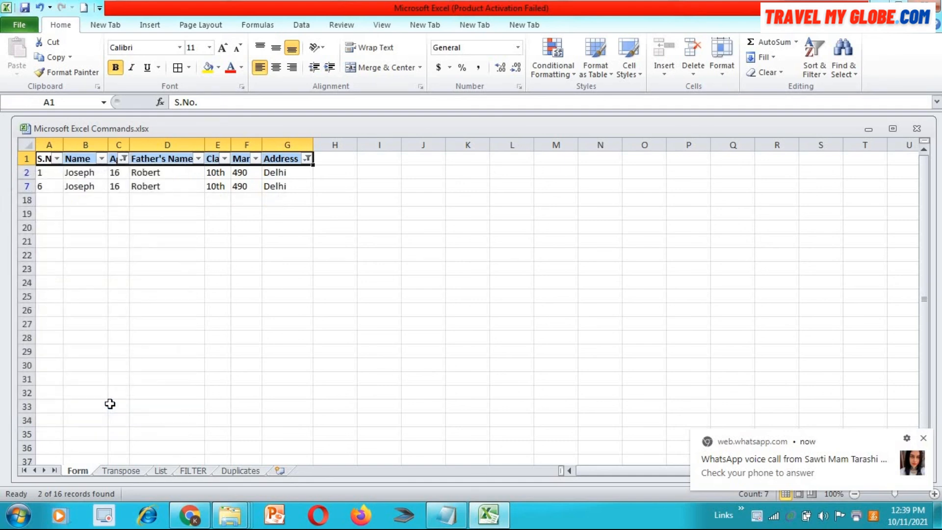